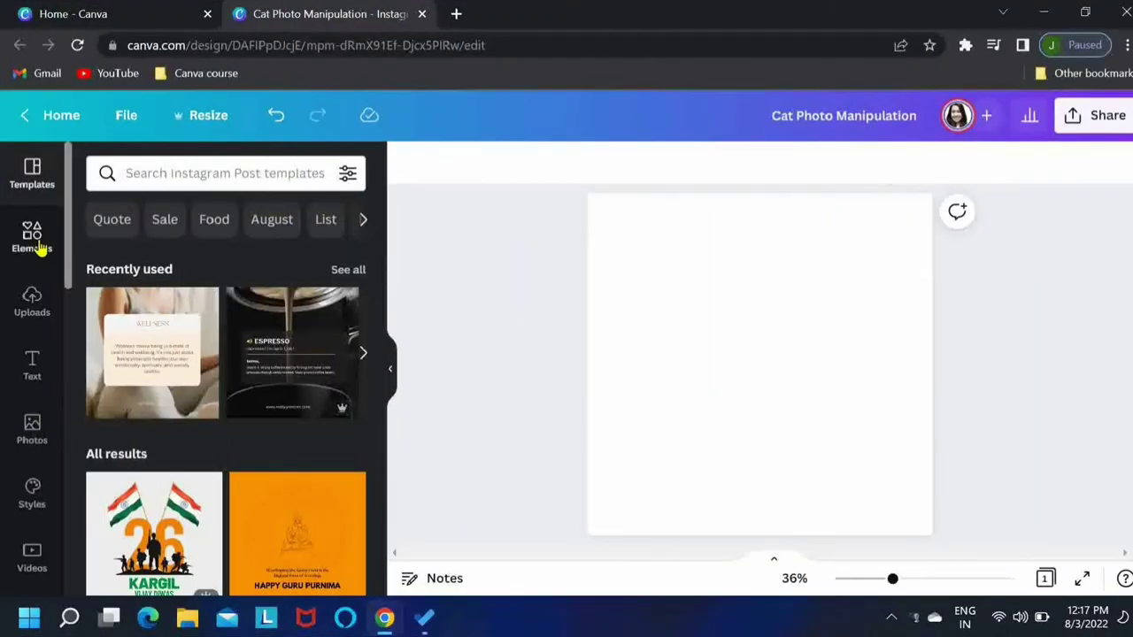
Search Elements photos for 'cat portrait with wide open mouth' and add the grey open-mouthed cat photo
left_click(40, 248)
left_click(177, 175)
type("c")
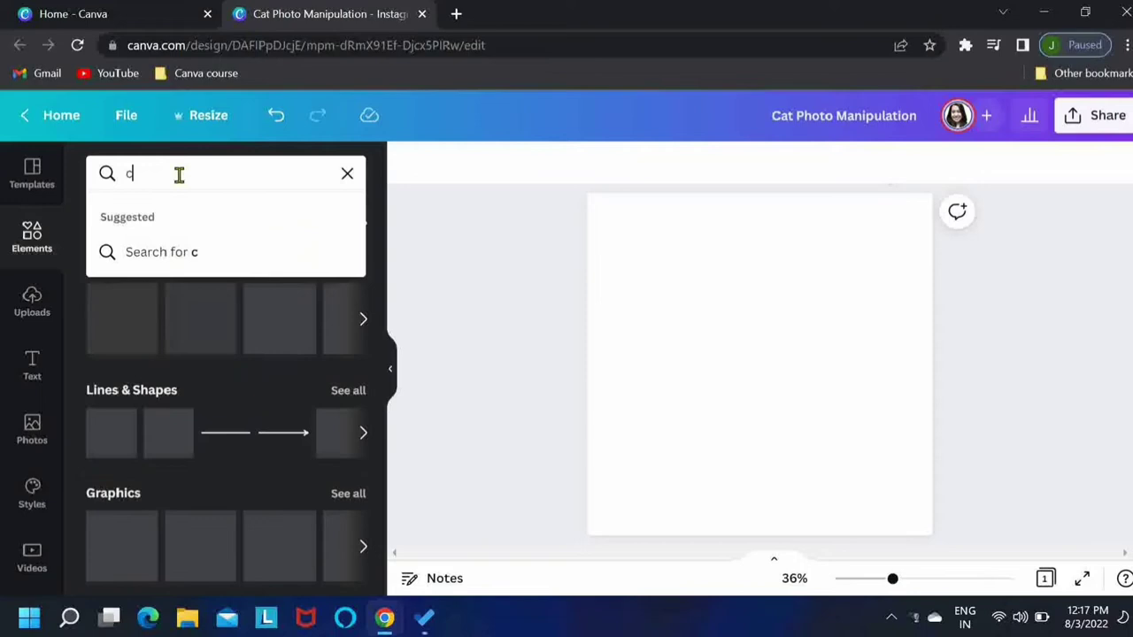
type("at portrait")
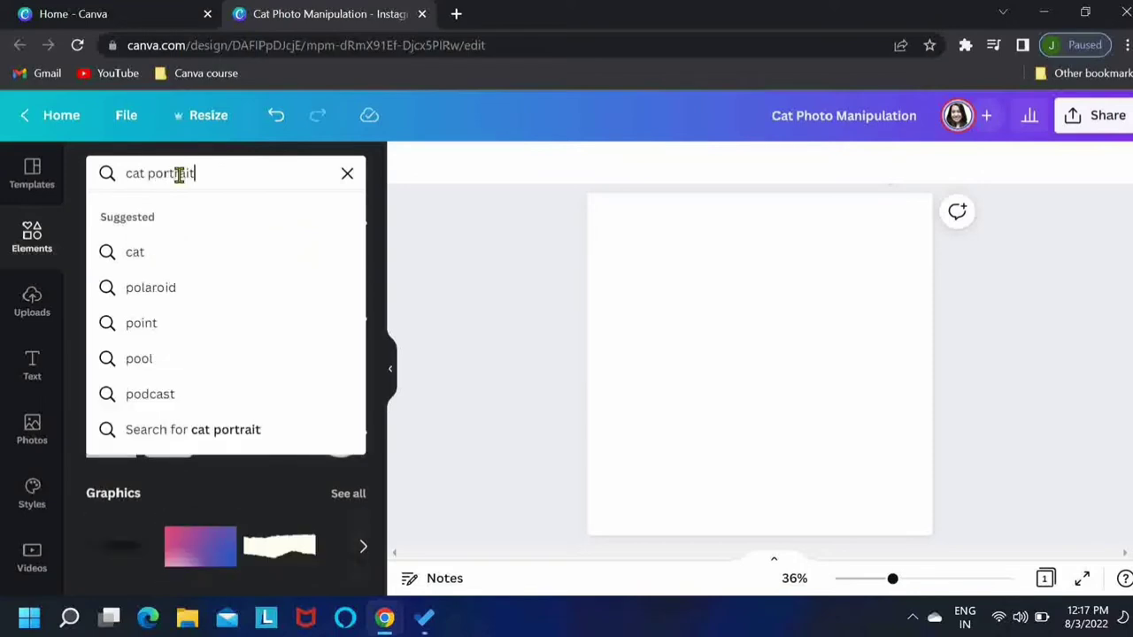
type(" with wide")
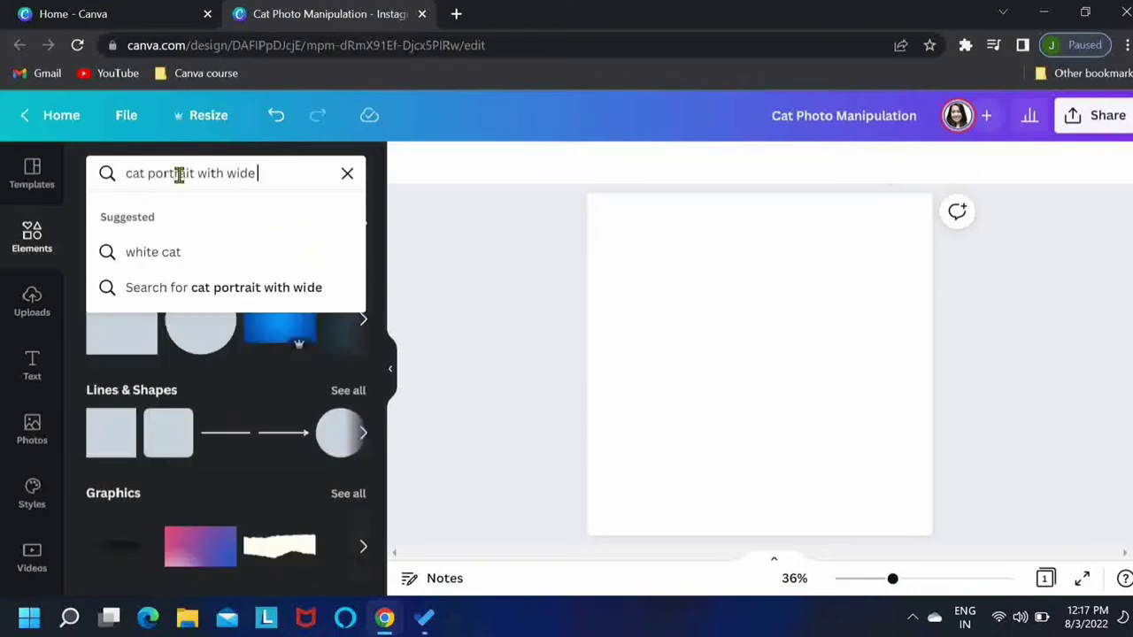
type(" open mouth")
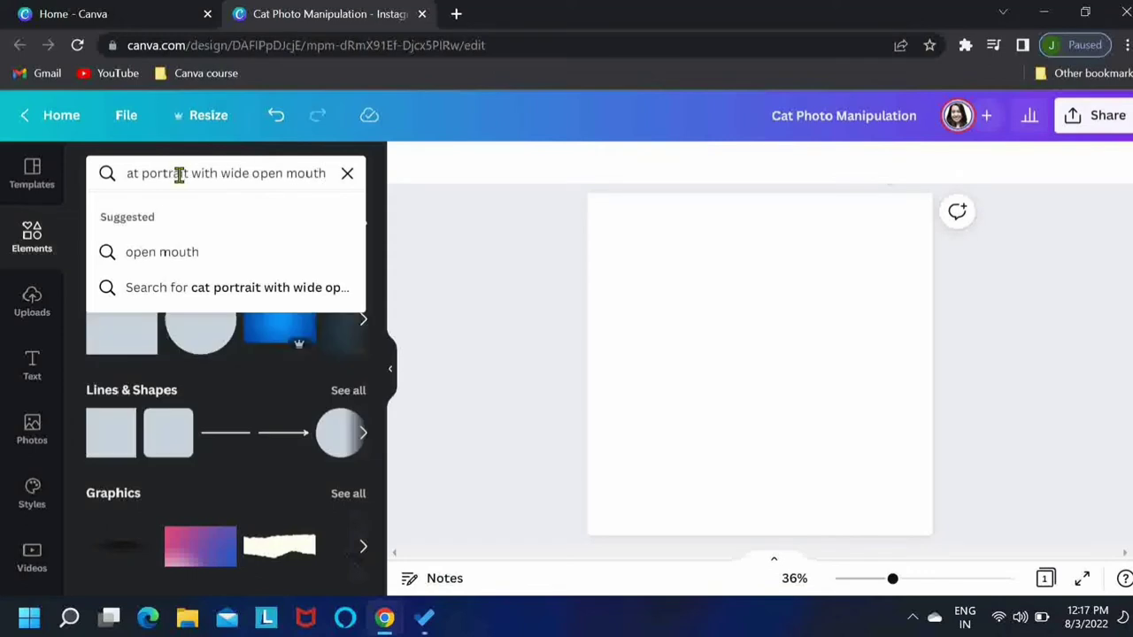
key("Return")
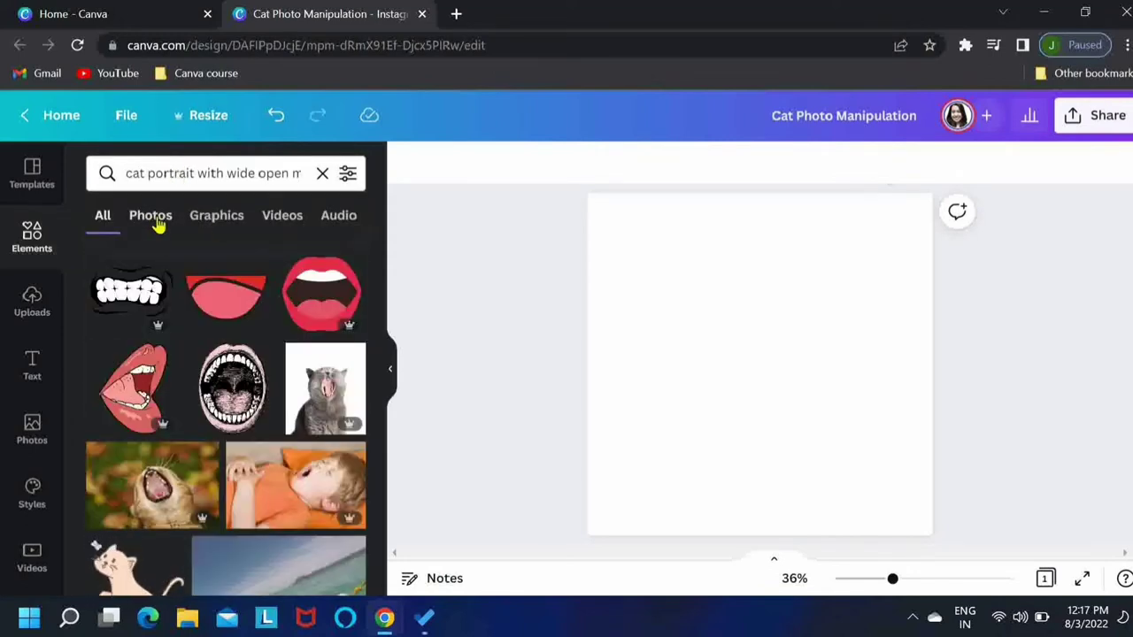
left_click(152, 220)
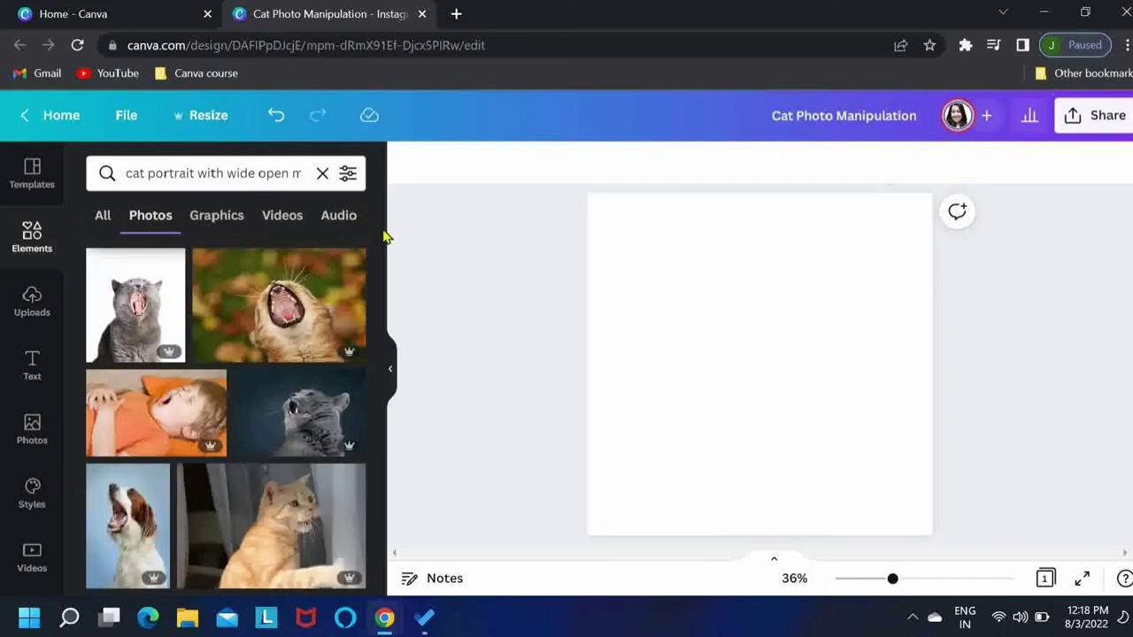
left_click_drag(381, 361, 382, 390)
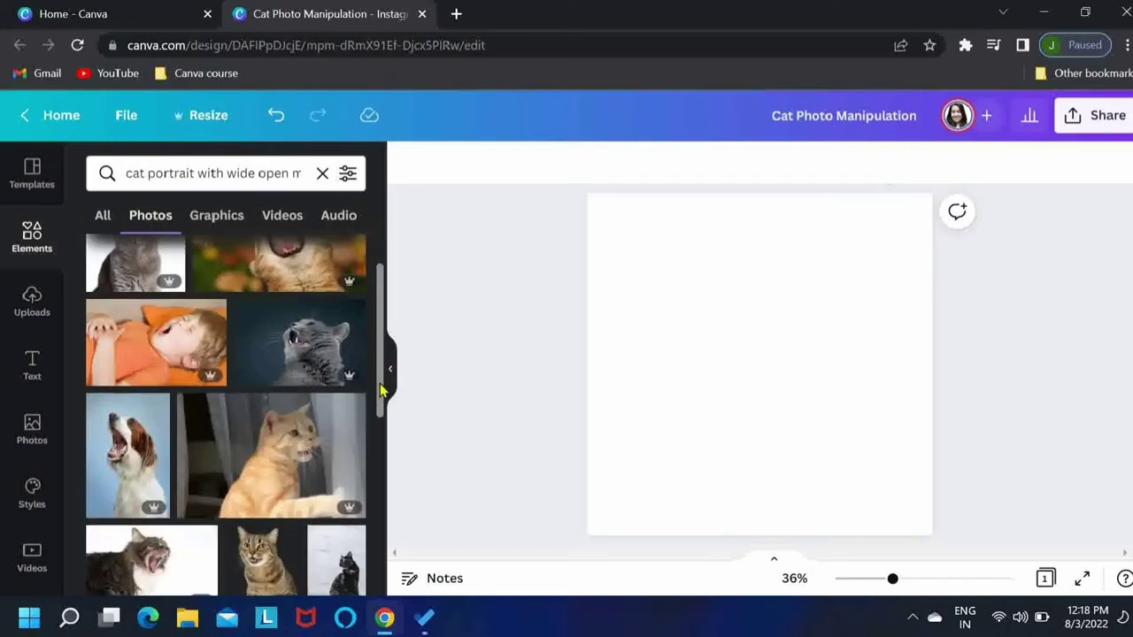
left_click(316, 352)
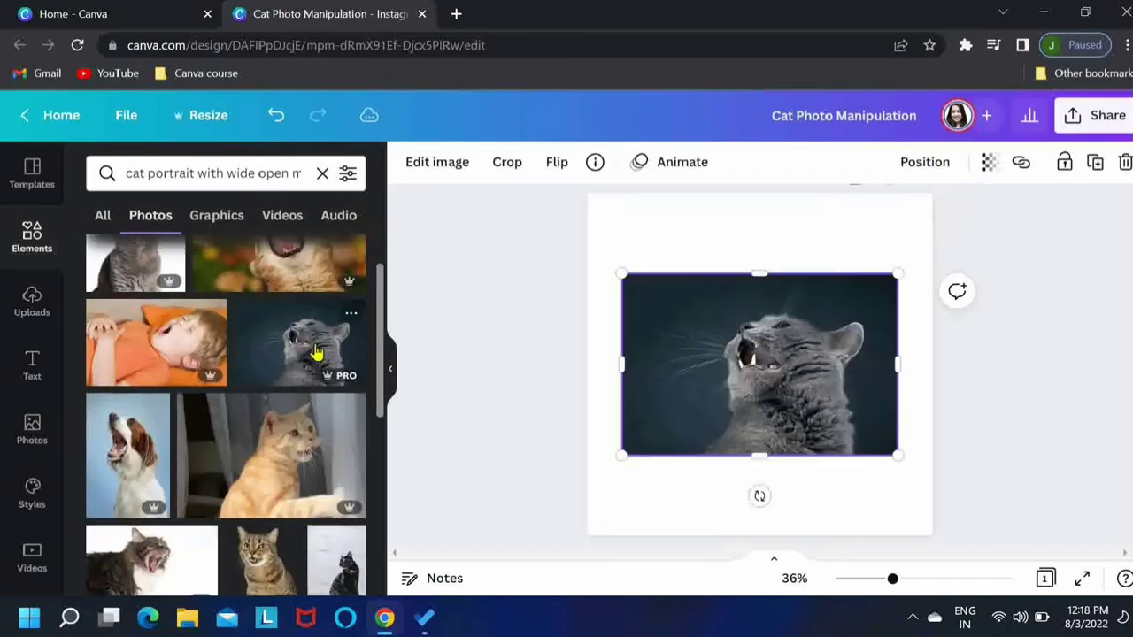
left_click(390, 369)
Set the grey cat photo as the page background and crop-enlarge it so the cat fills the page
right_click(598, 378)
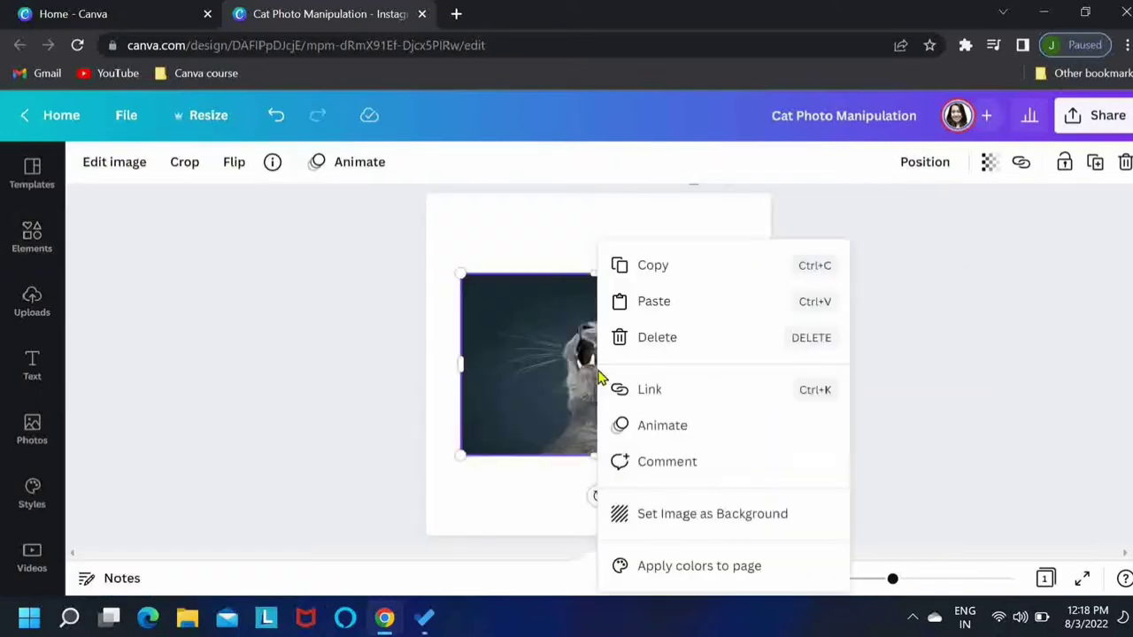
left_click(676, 525)
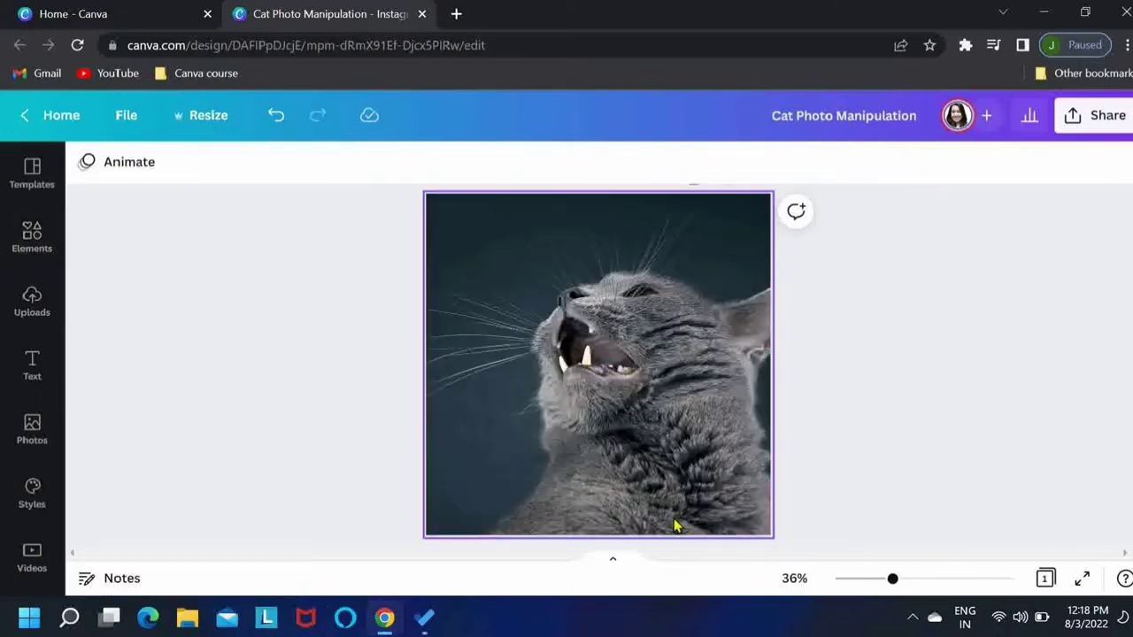
double_click(661, 443)
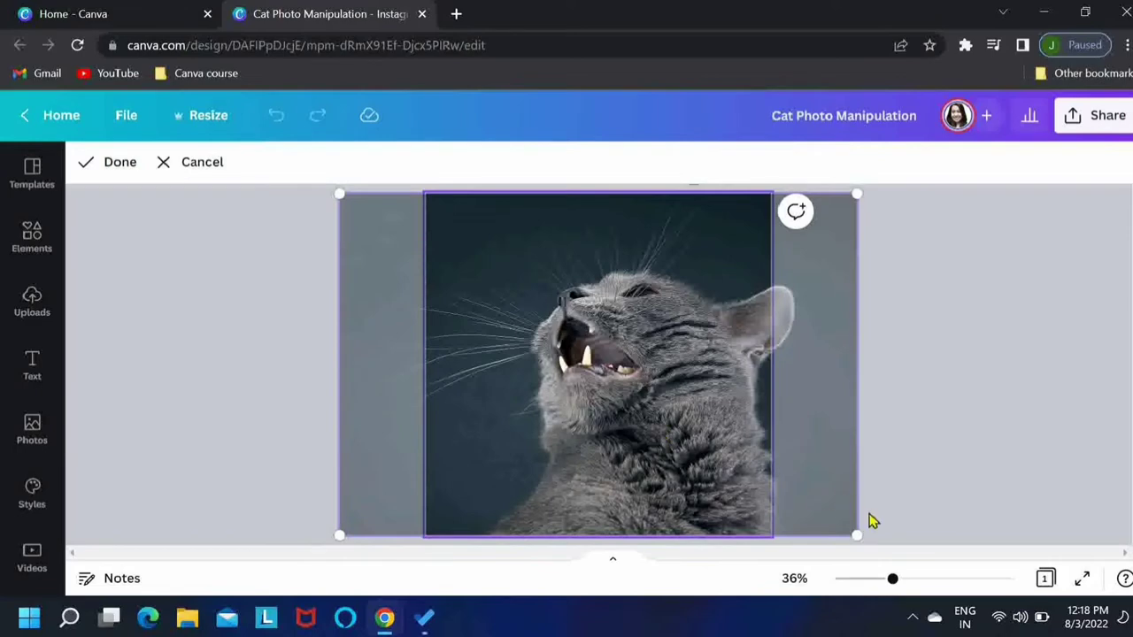
left_click_drag(861, 537, 896, 548)
left_click(945, 433)
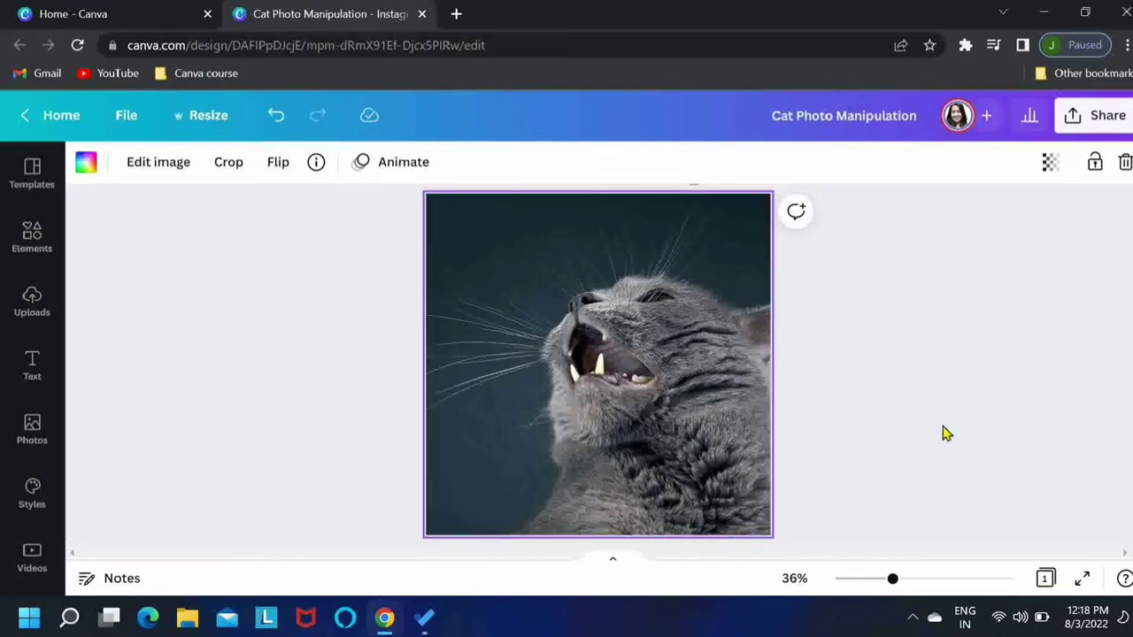
Raise the background photo's X-Process adjustment to 100 for a deep blue tone
left_click(178, 170)
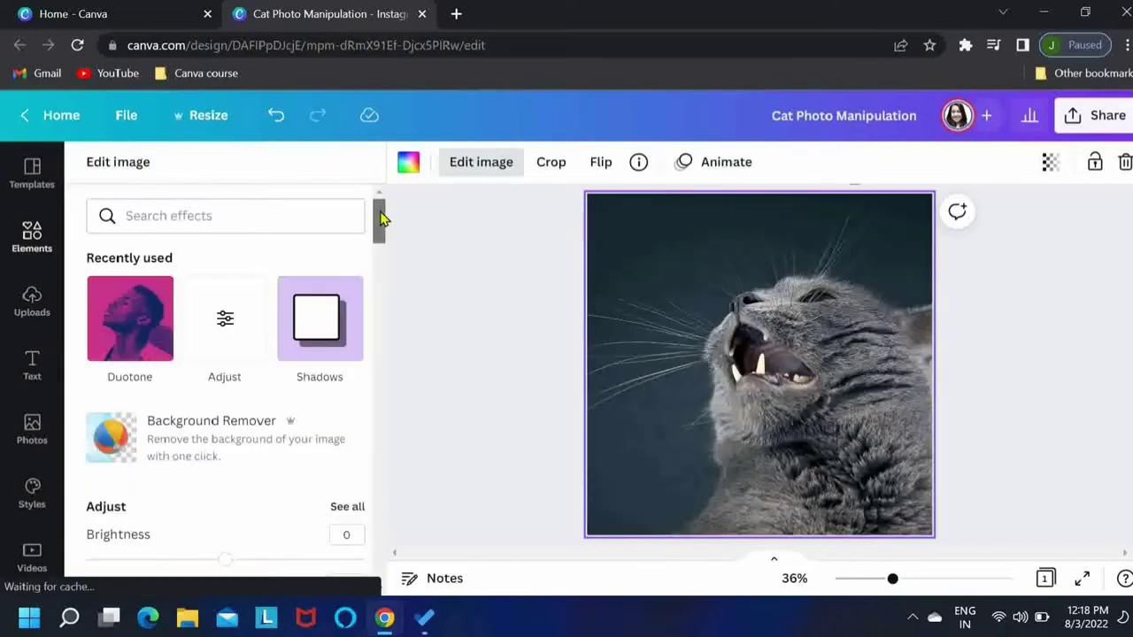
left_click_drag(381, 219, 387, 321)
left_click(344, 262)
left_click_drag(232, 347, 396, 355)
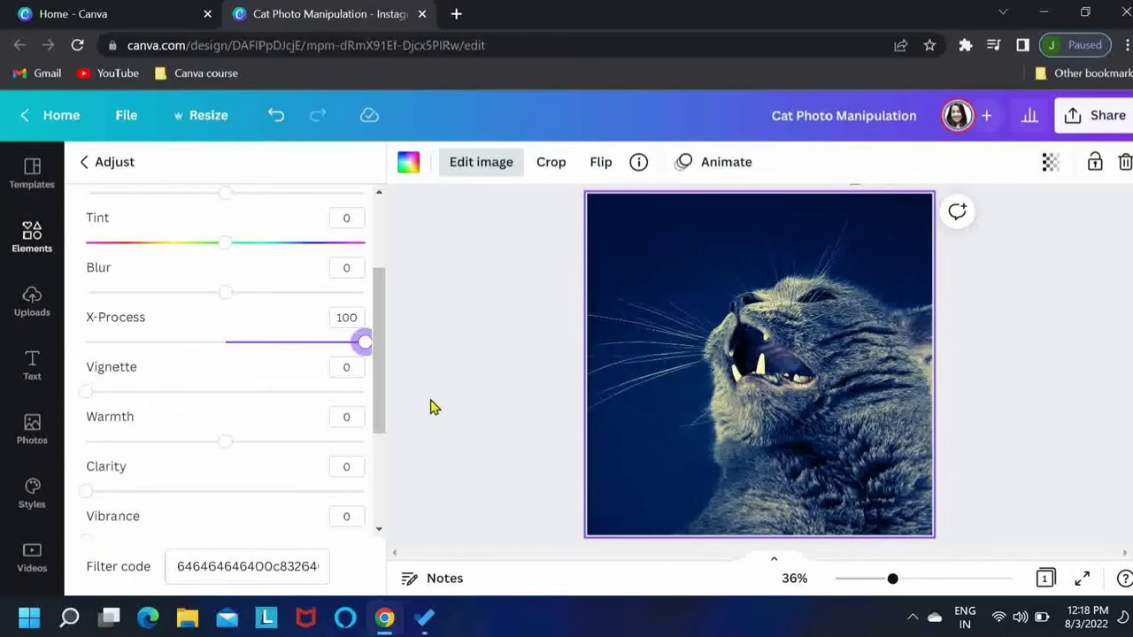
key("Escape")
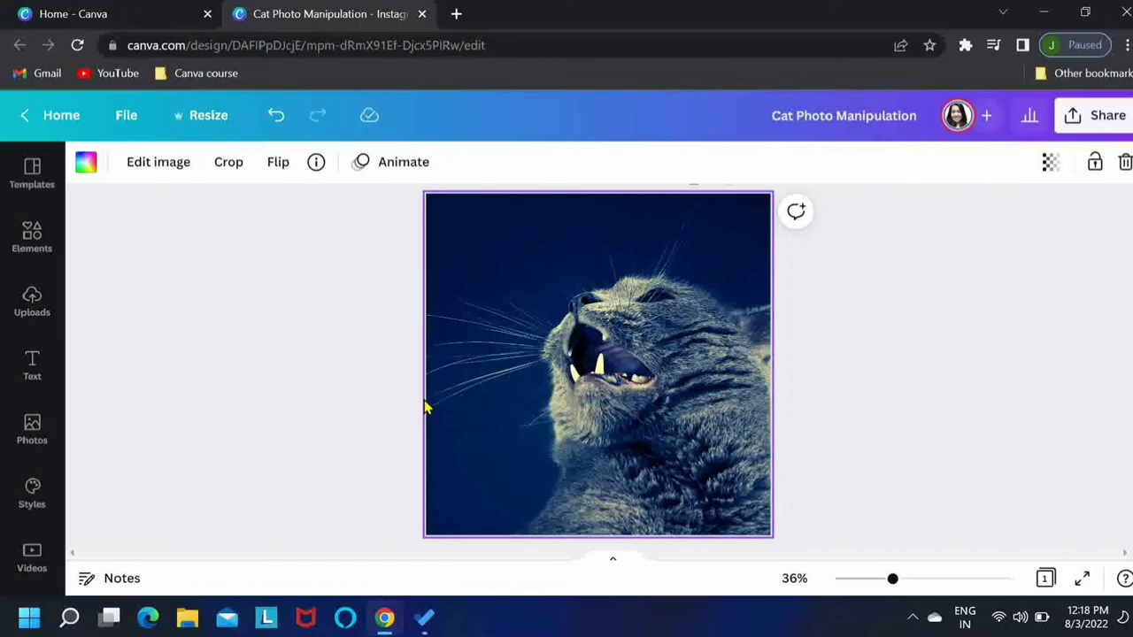
Search Elements for 'fading' and add the teal fading gradient to the page
left_click(44, 250)
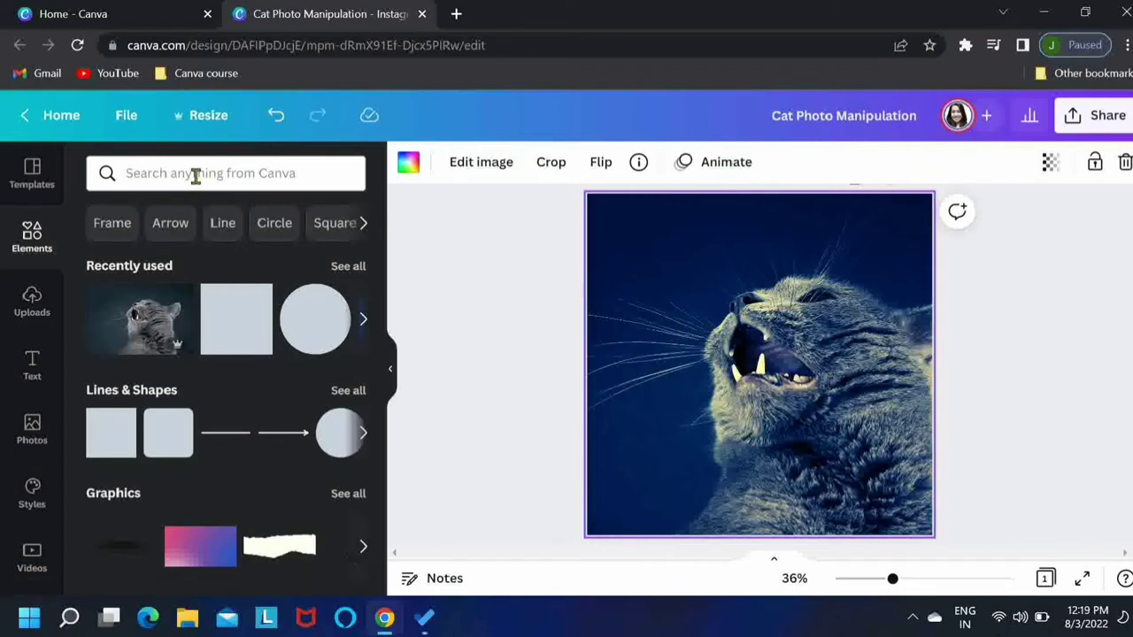
left_click(196, 175)
type("fading")
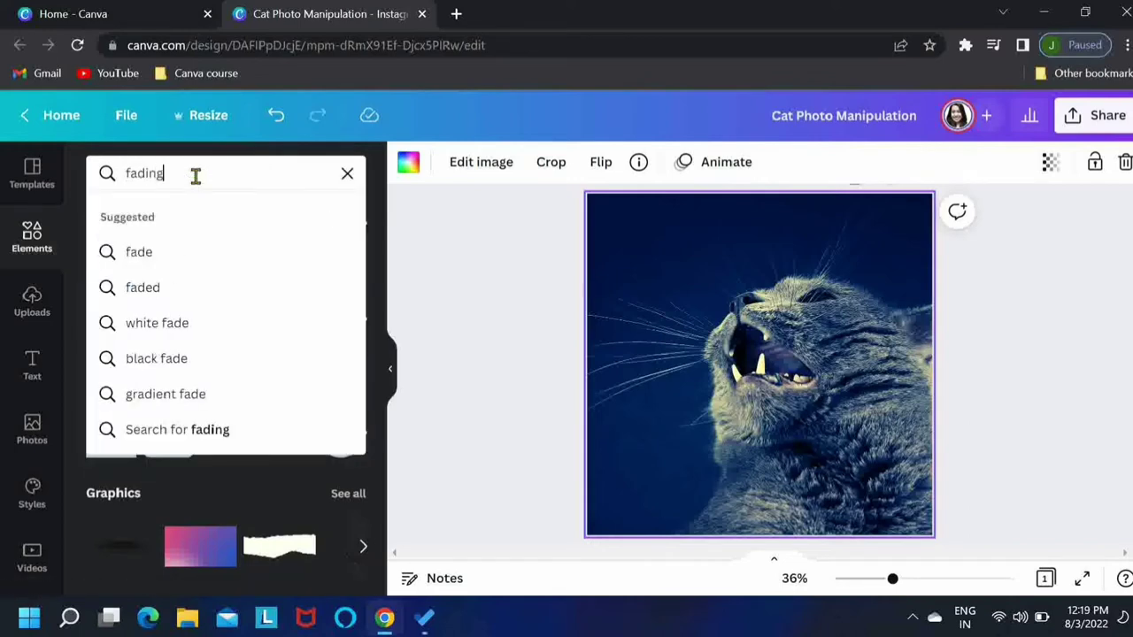
key("Return")
left_click(107, 392)
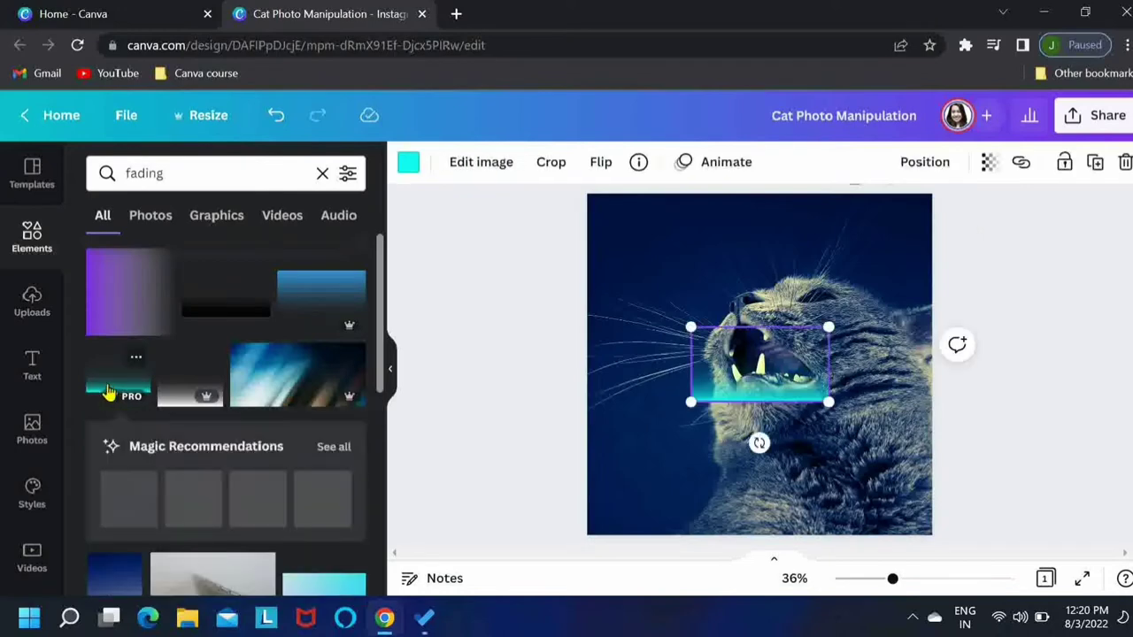
Recolour the gradient to a dark navy photo colour and stretch it across the lower half
left_click(409, 162)
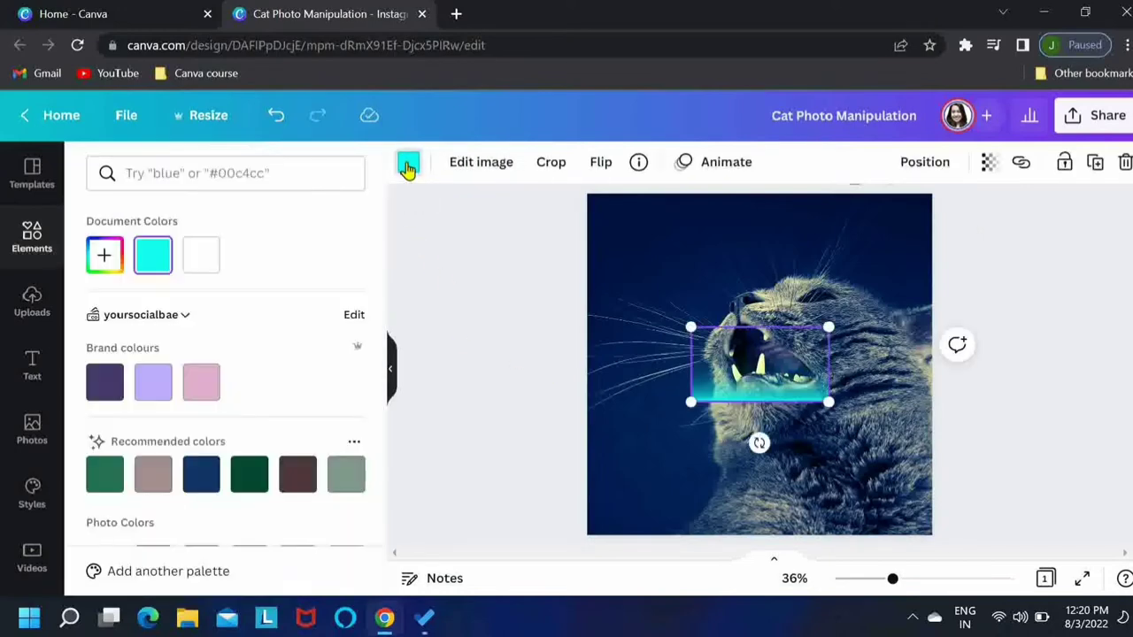
left_click_drag(387, 256, 392, 364)
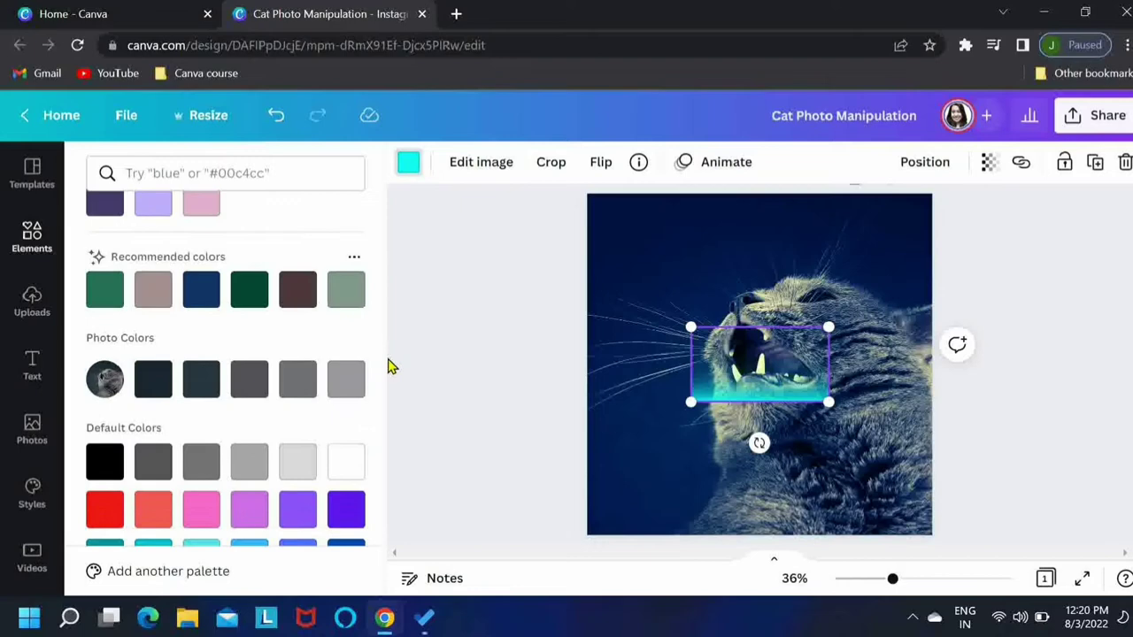
left_click(167, 395)
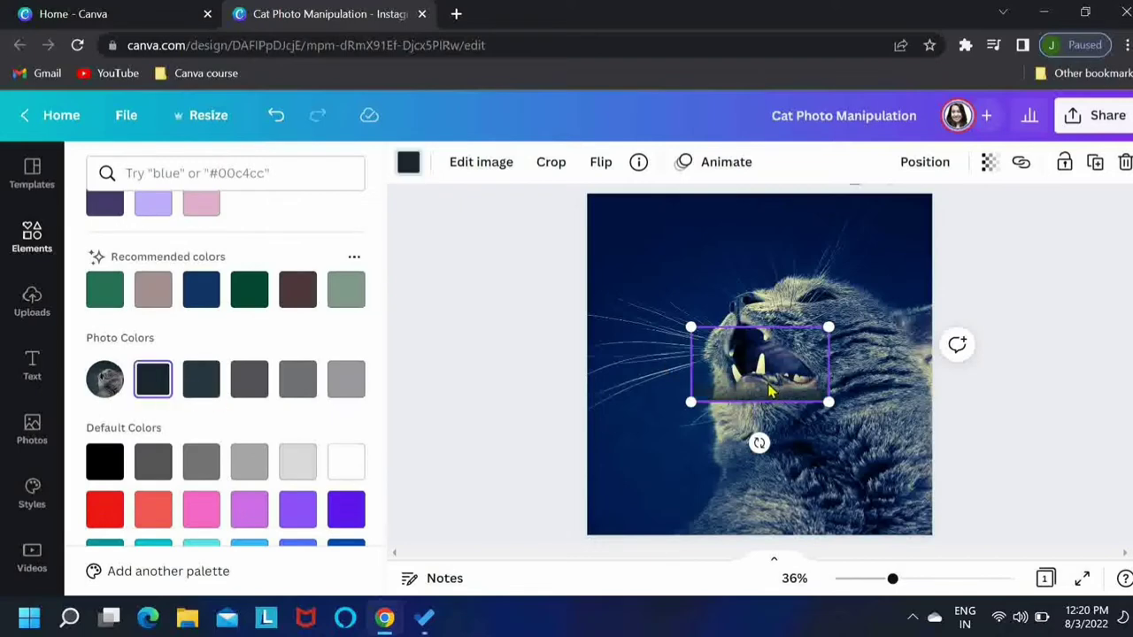
left_click_drag(770, 392, 667, 520)
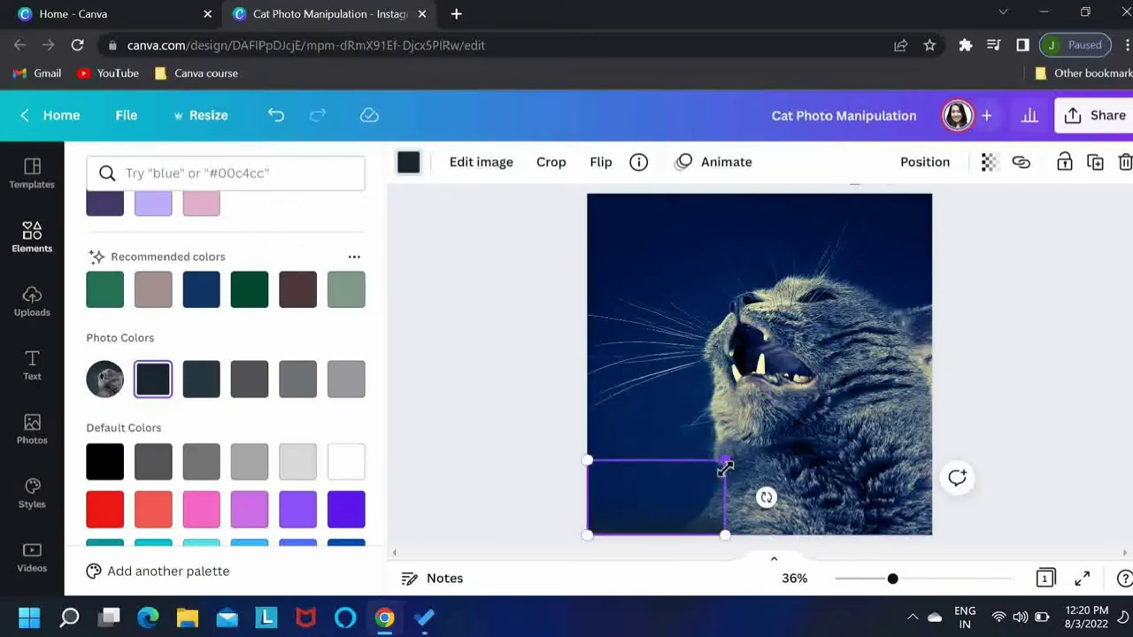
left_click_drag(725, 469, 962, 417)
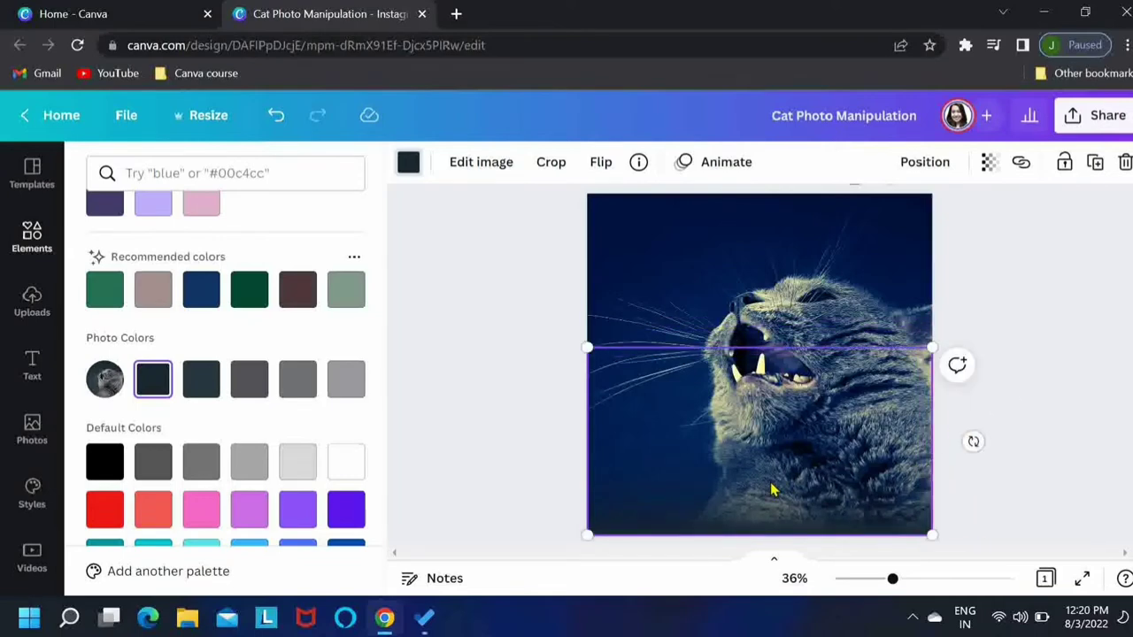
Move and rotate the navy gradient upright along the page's right side, then deselect it
left_click_drag(800, 447, 816, 409)
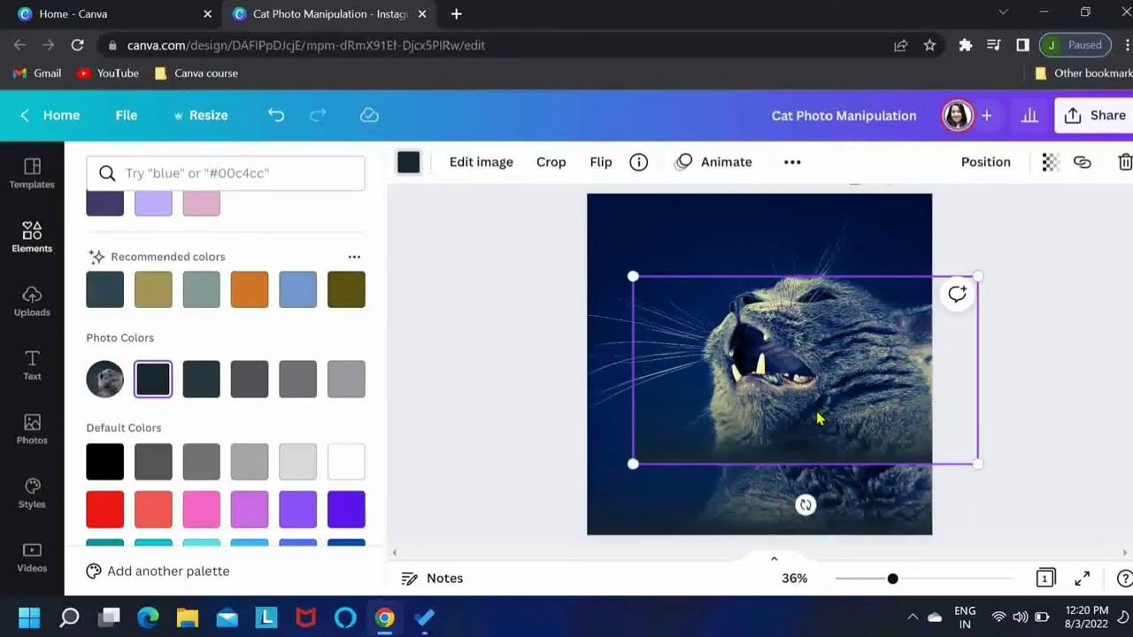
left_click_drag(809, 505, 856, 358)
key("Escape")
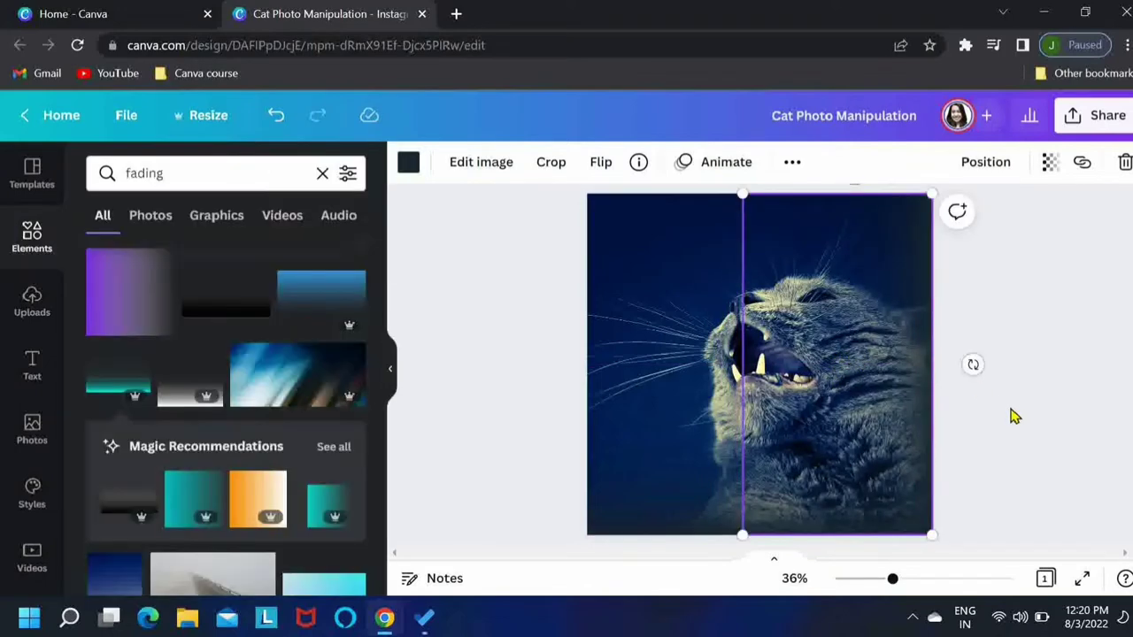
key("Escape")
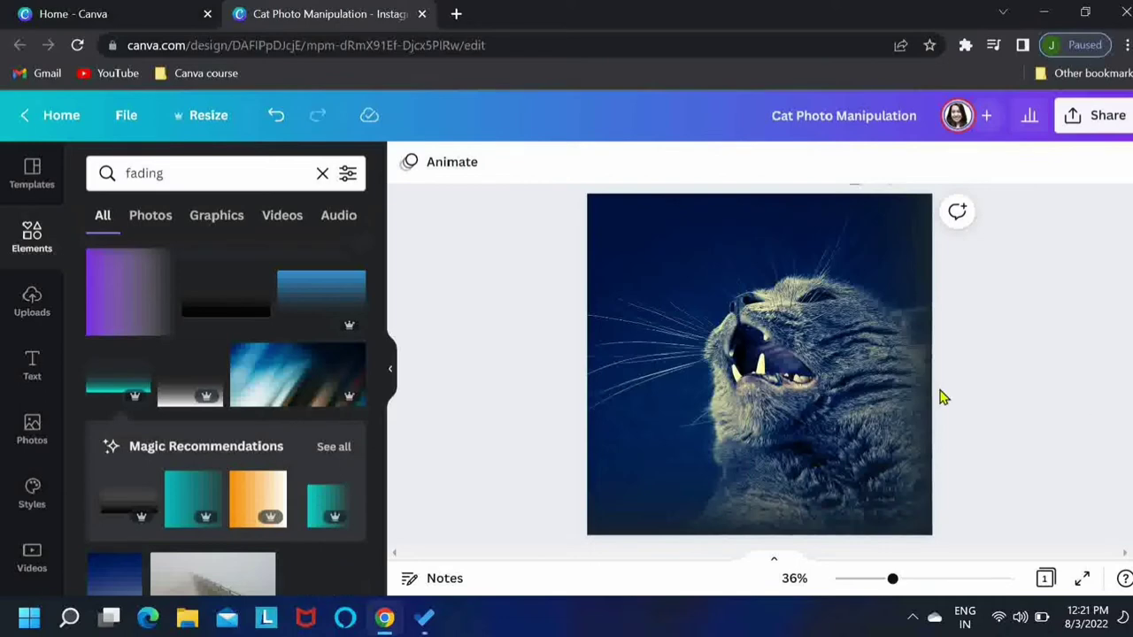
Search Elements for 'glow' and place the white glow element over the cat's face
left_click_drag(187, 173, 106, 173)
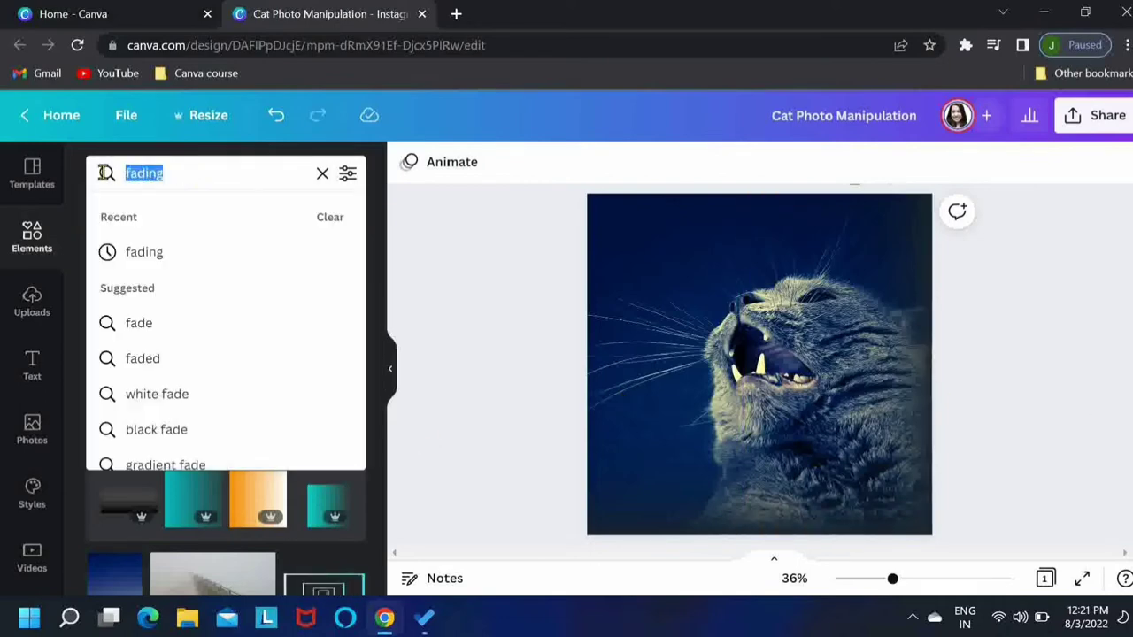
type("glow")
key("Return")
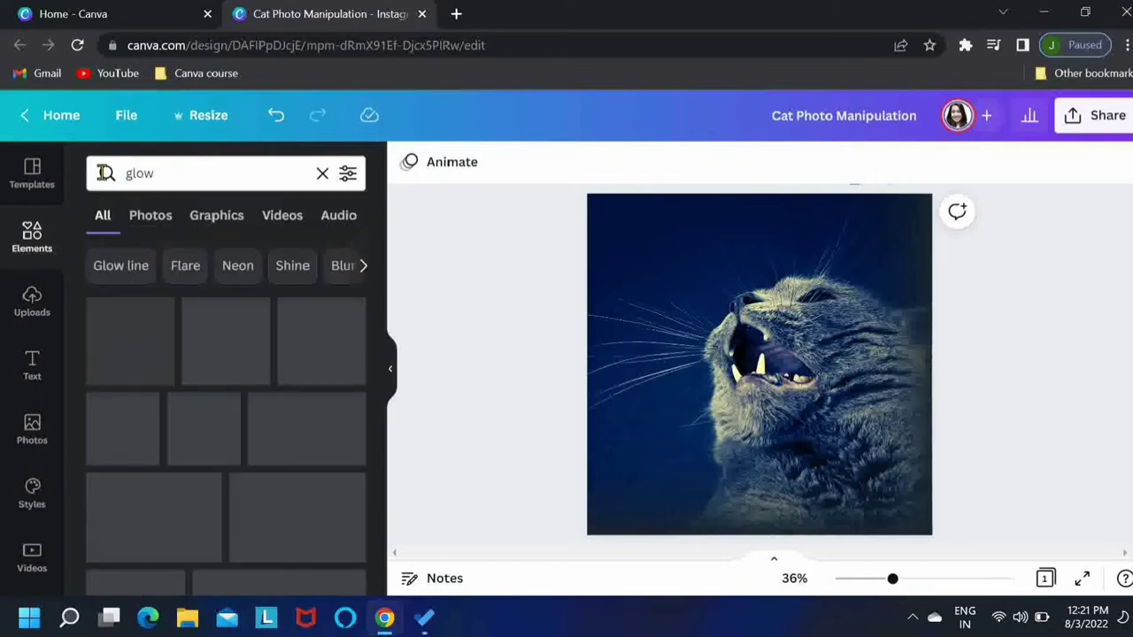
left_click(222, 345)
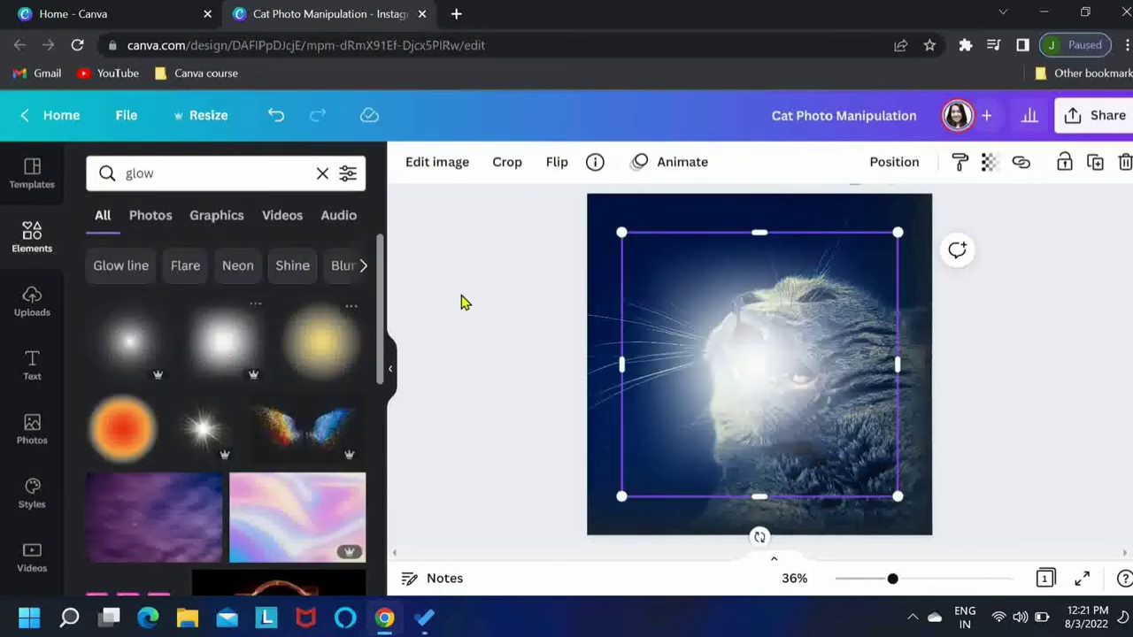
left_click(390, 370)
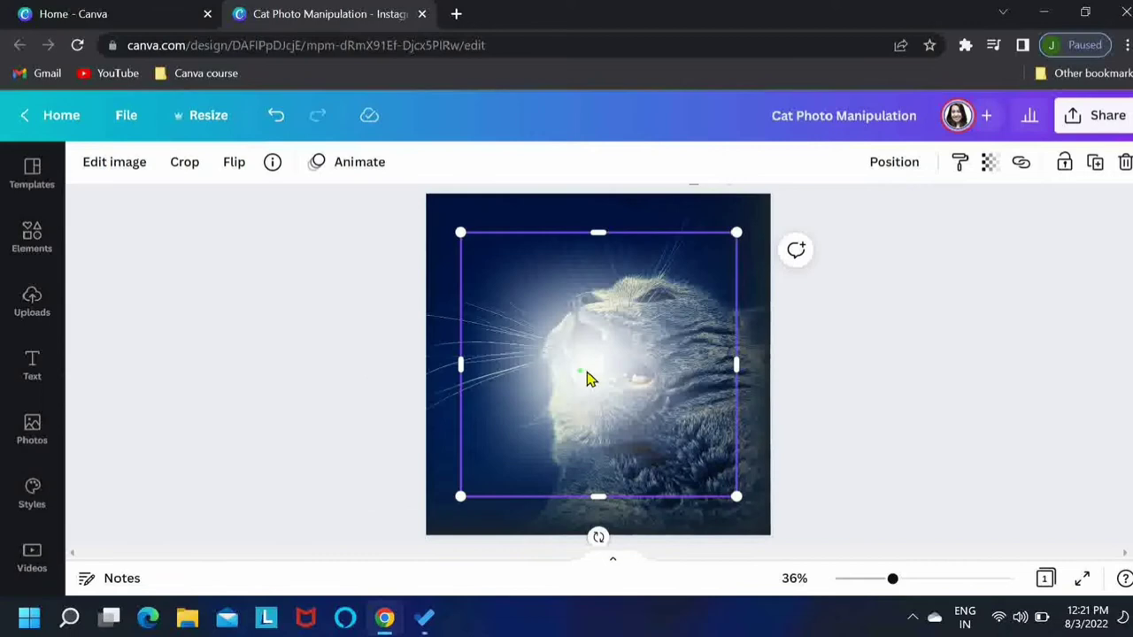
left_click_drag(588, 379, 605, 354)
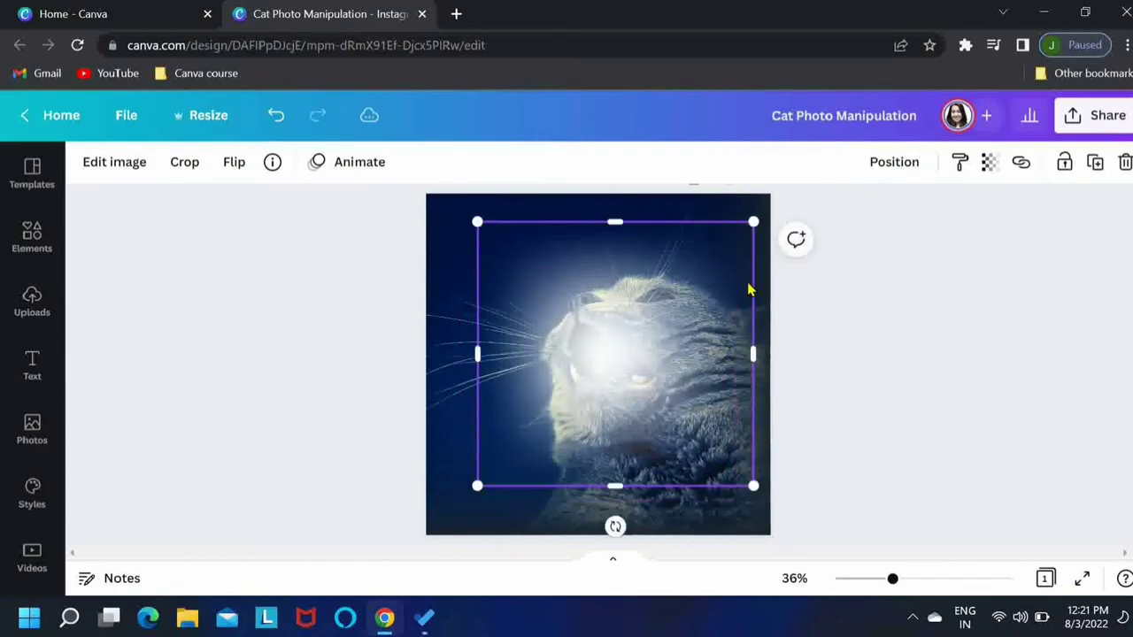
Lower the glow's transparency to about 30
left_click(993, 176)
left_click(865, 235)
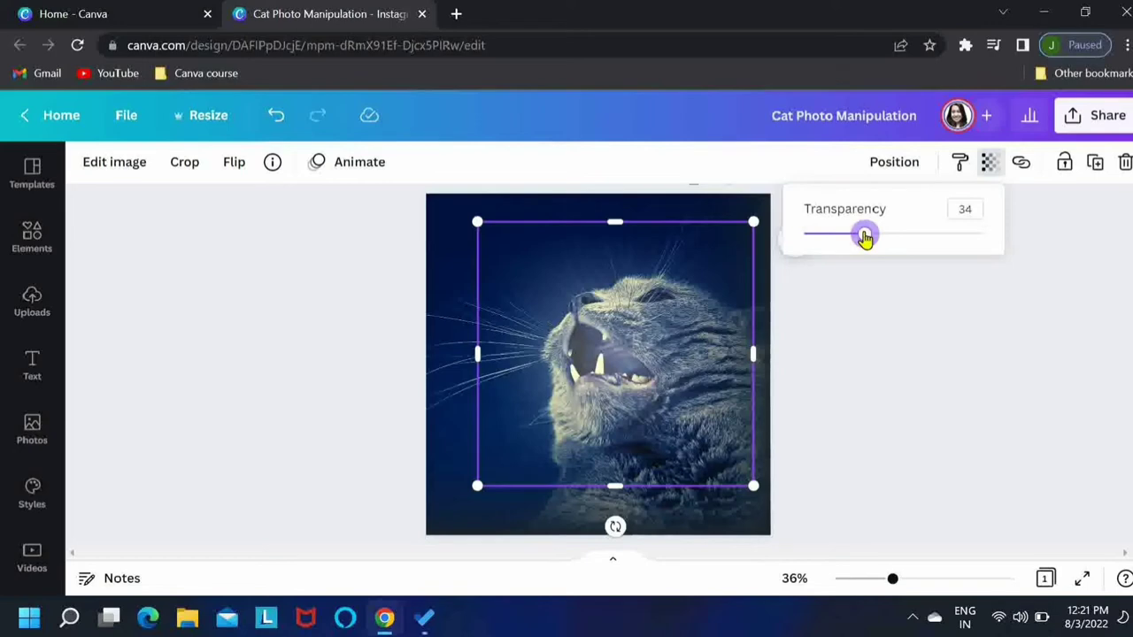
left_click_drag(866, 236, 860, 245)
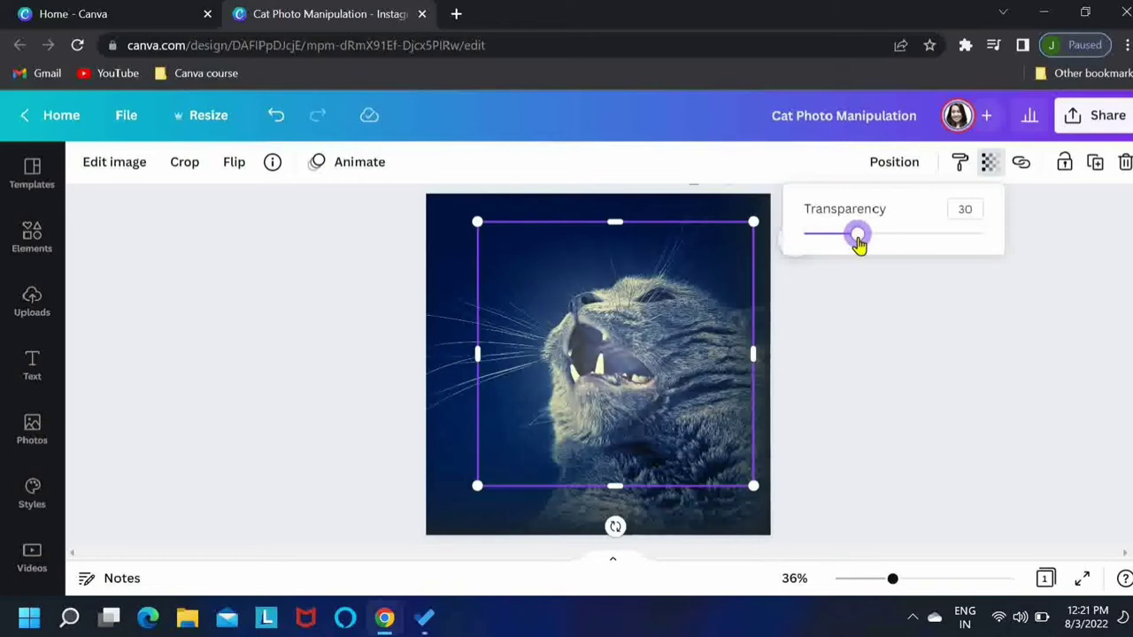
left_click(900, 386)
left_click(900, 386)
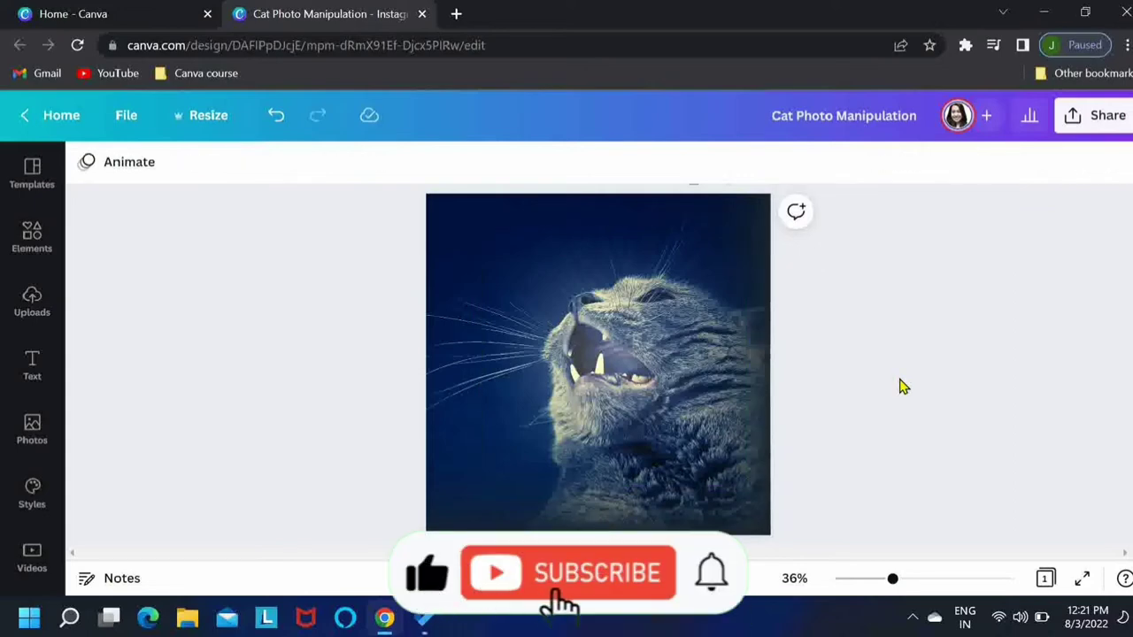
Search Elements photos for 'dolphin' and add the photo of two dolphins leaping over the sea
left_click(37, 241)
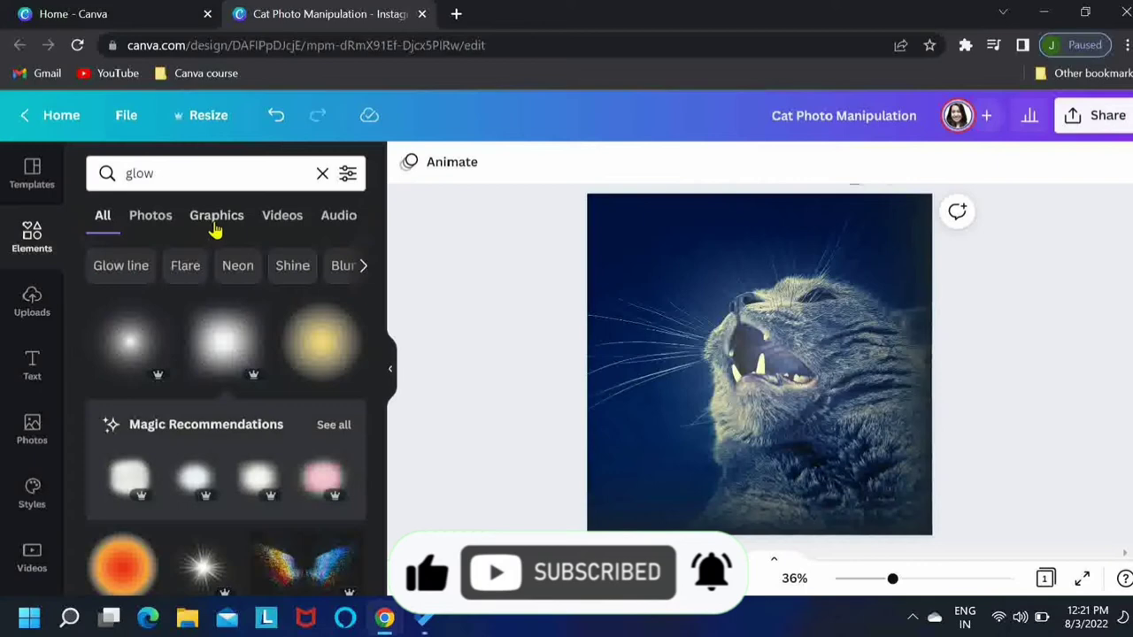
left_click(210, 173)
left_click_drag(209, 174, 107, 175)
type("dolp")
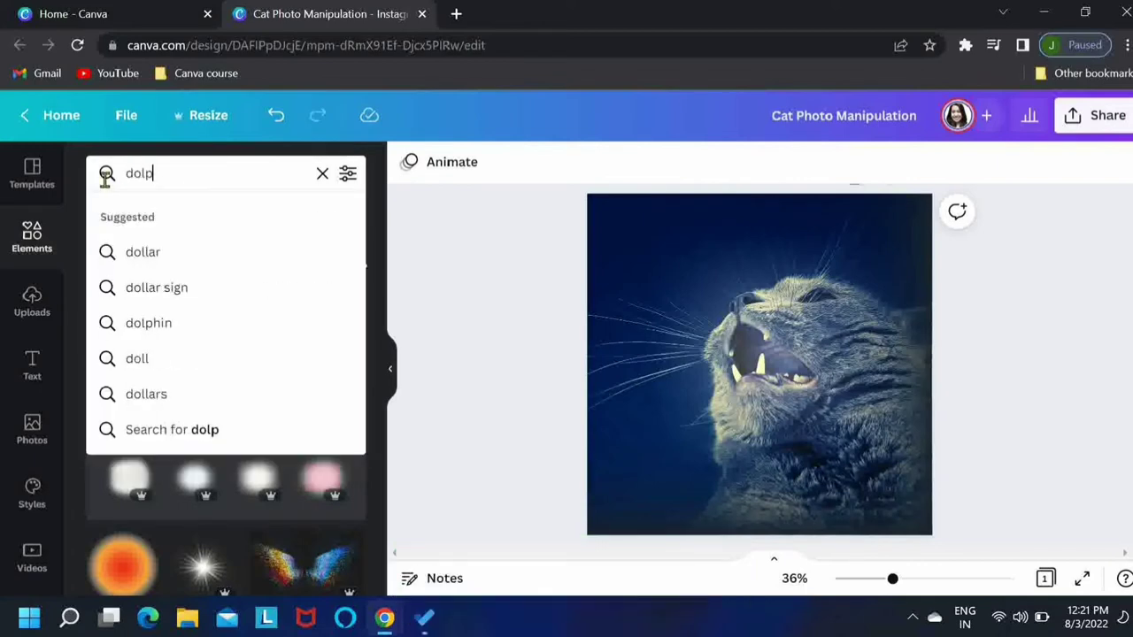
type("hin")
key("Return")
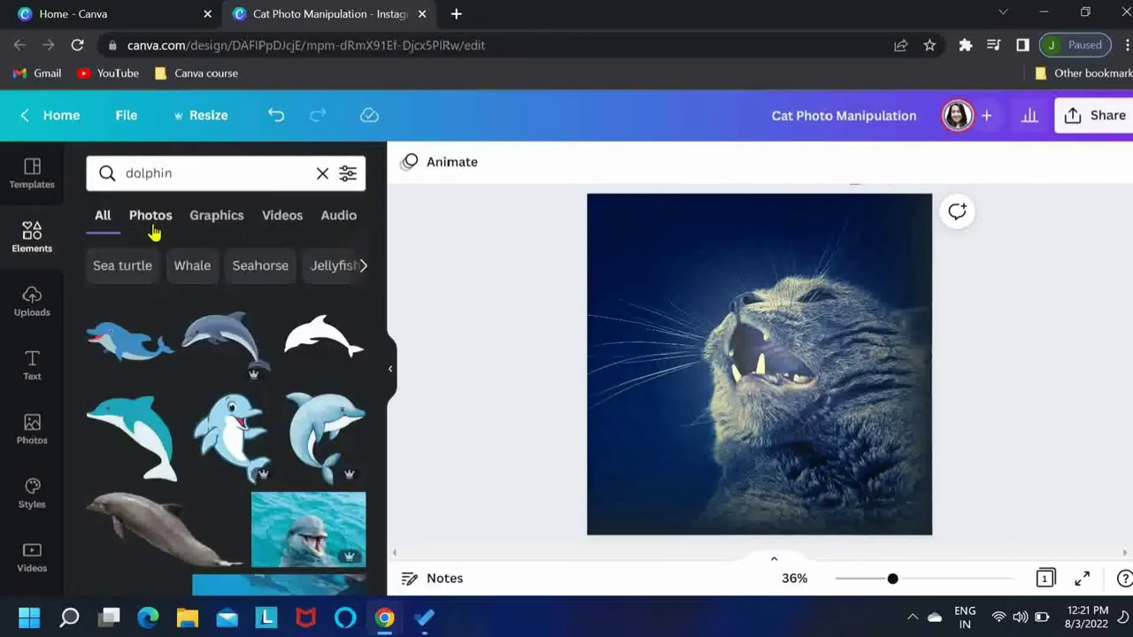
left_click(149, 217)
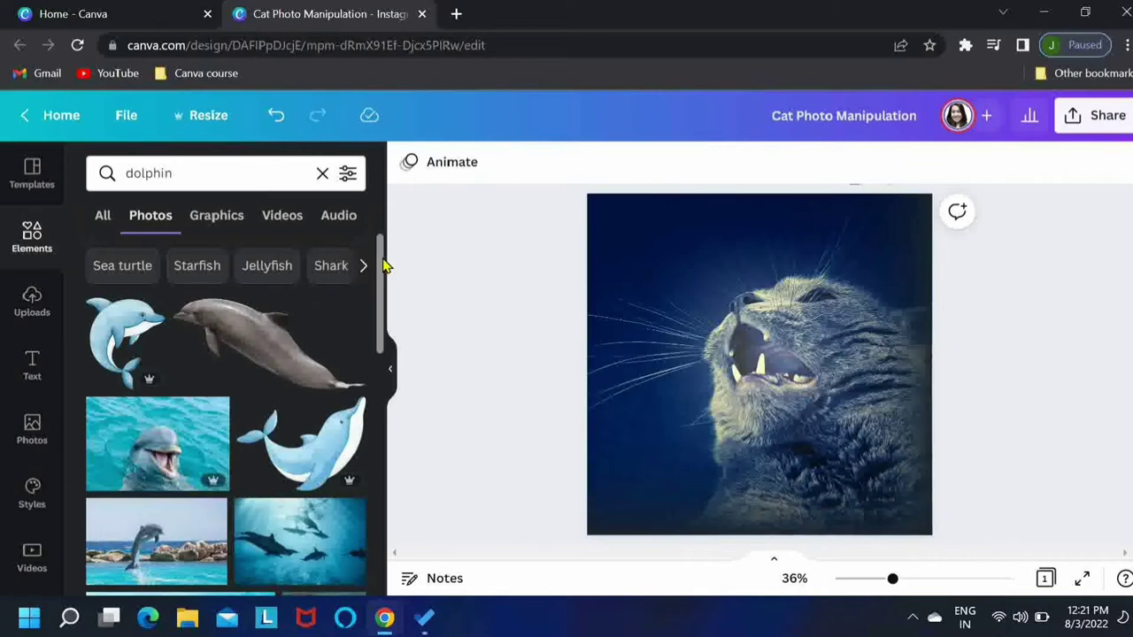
left_click_drag(383, 265, 387, 486)
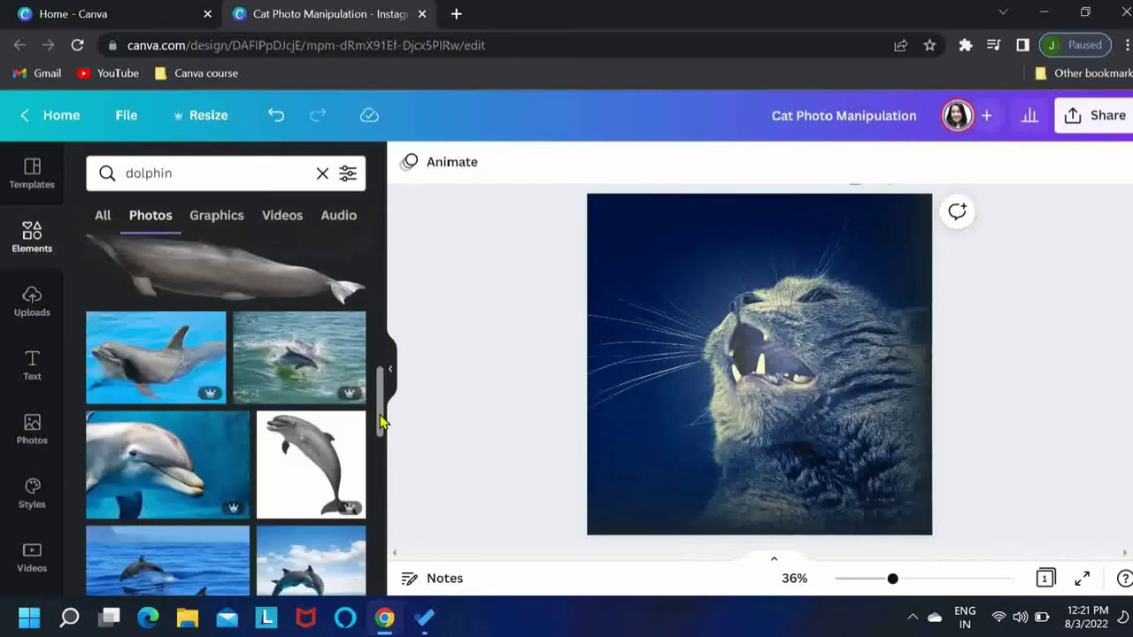
left_click_drag(382, 421, 387, 458)
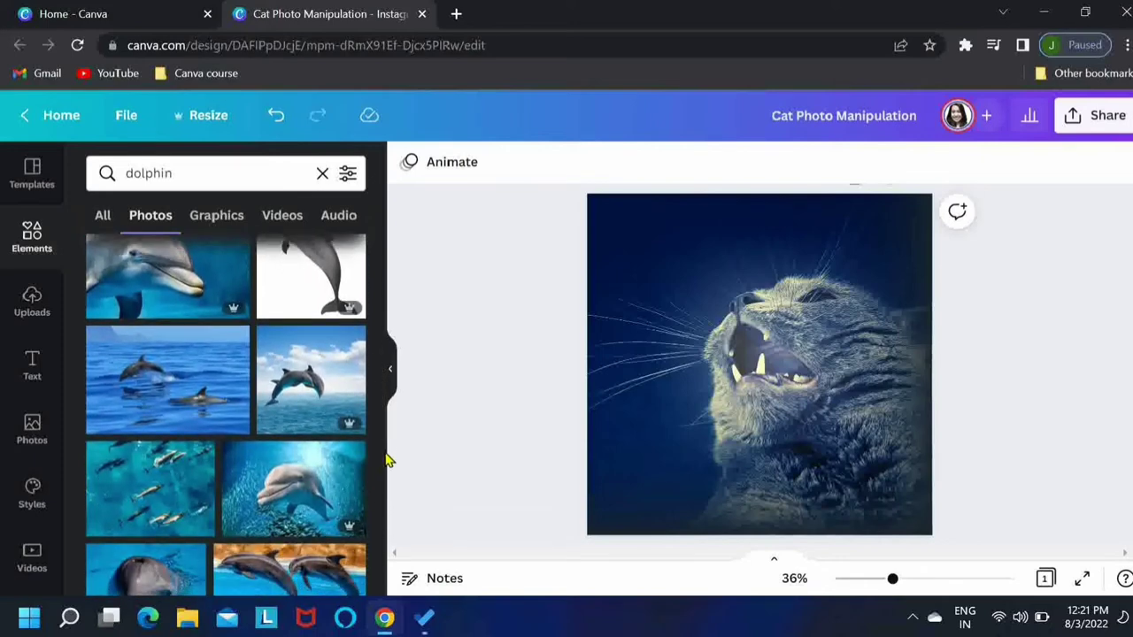
left_click(312, 381)
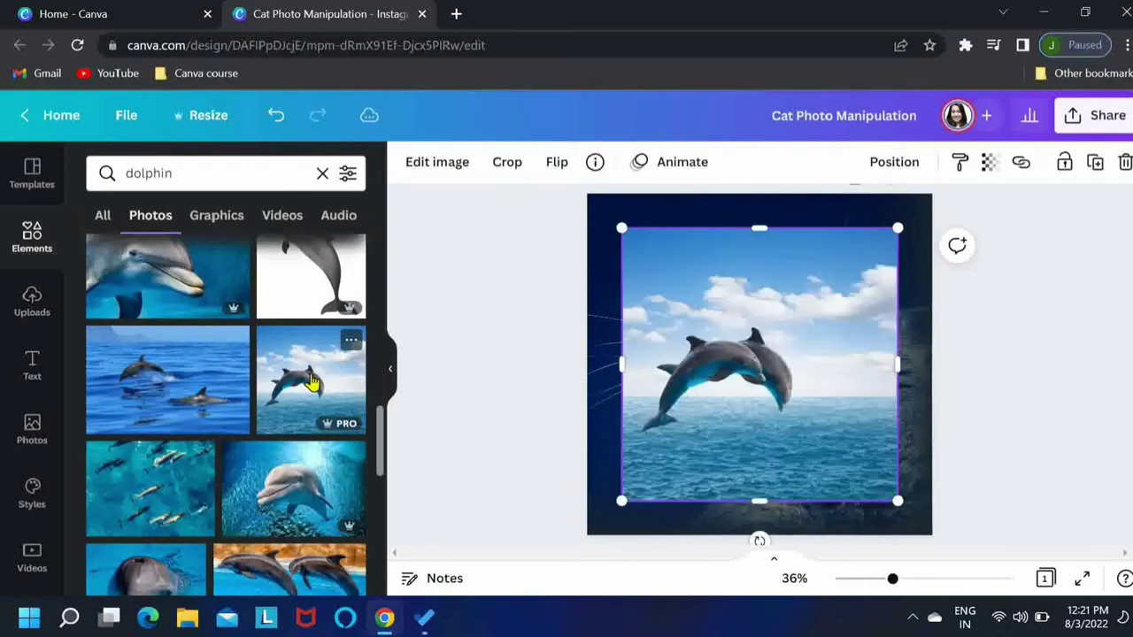
Apply Background Remover to the dolphin photo, leaving only the leaping dolphins
left_click(389, 369)
left_click(131, 175)
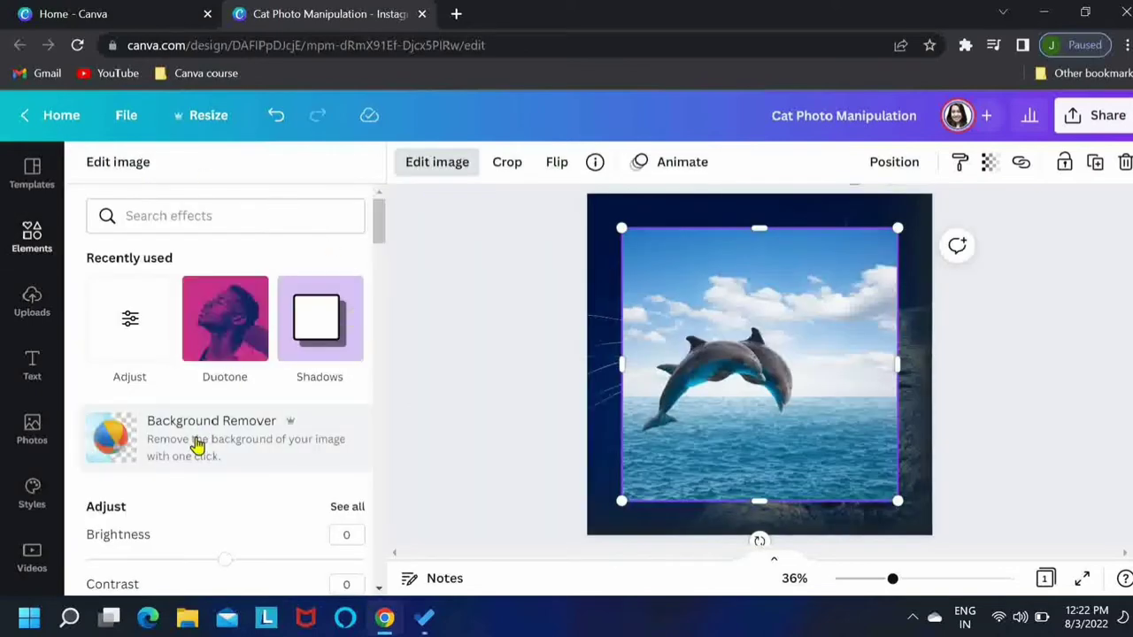
left_click(197, 449)
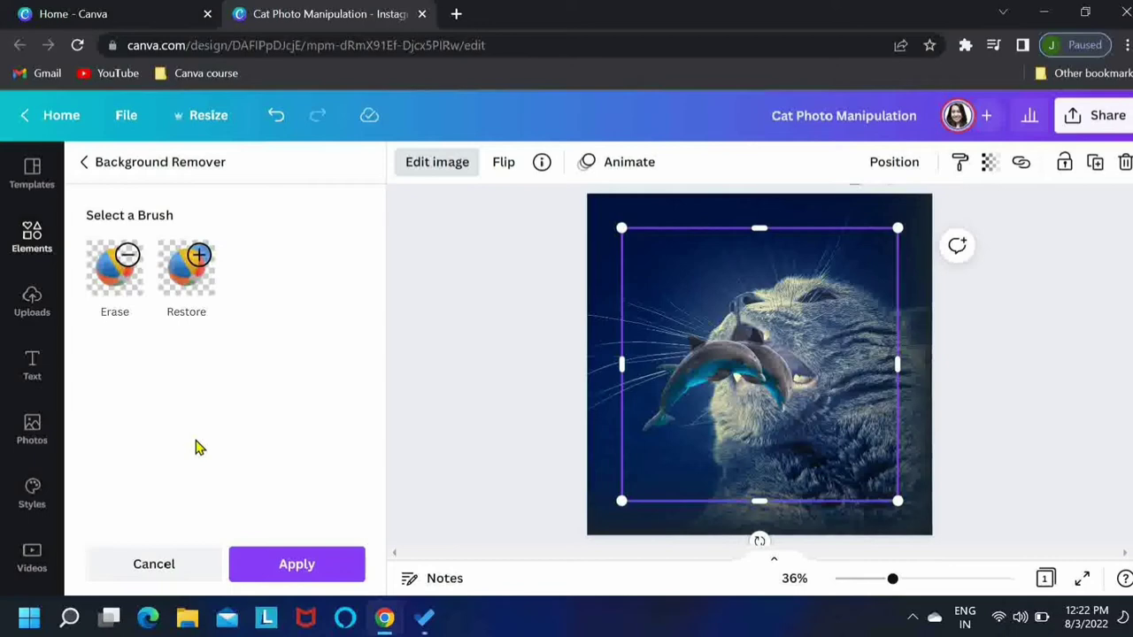
left_click(285, 561)
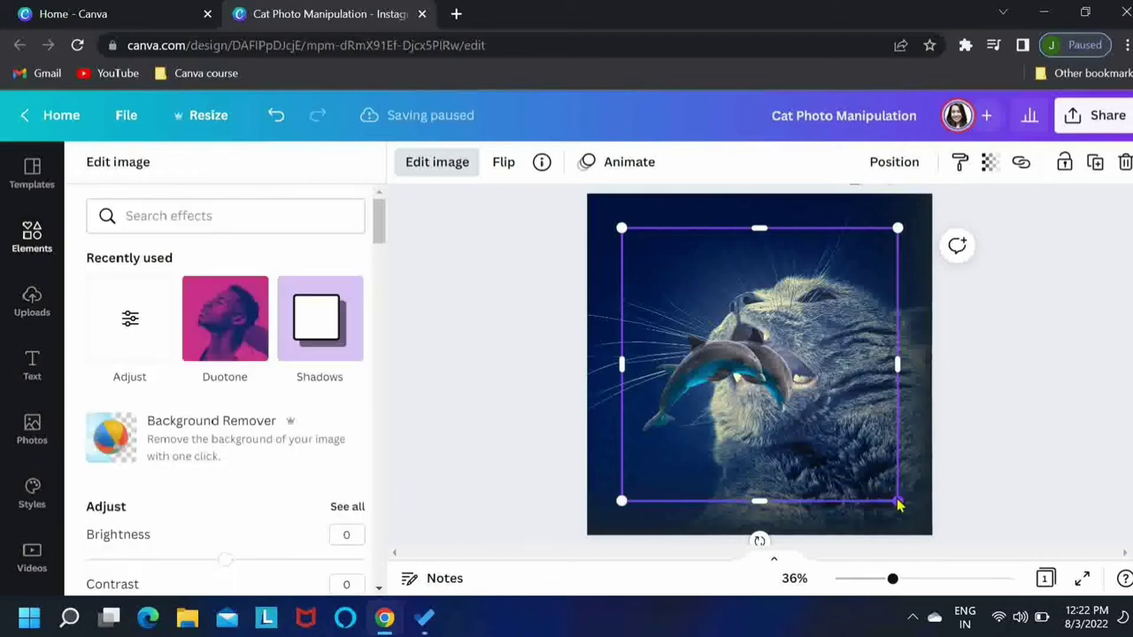
Trim the empty space around the dolphin cutout's frame on all sides
left_click_drag(898, 501, 874, 478)
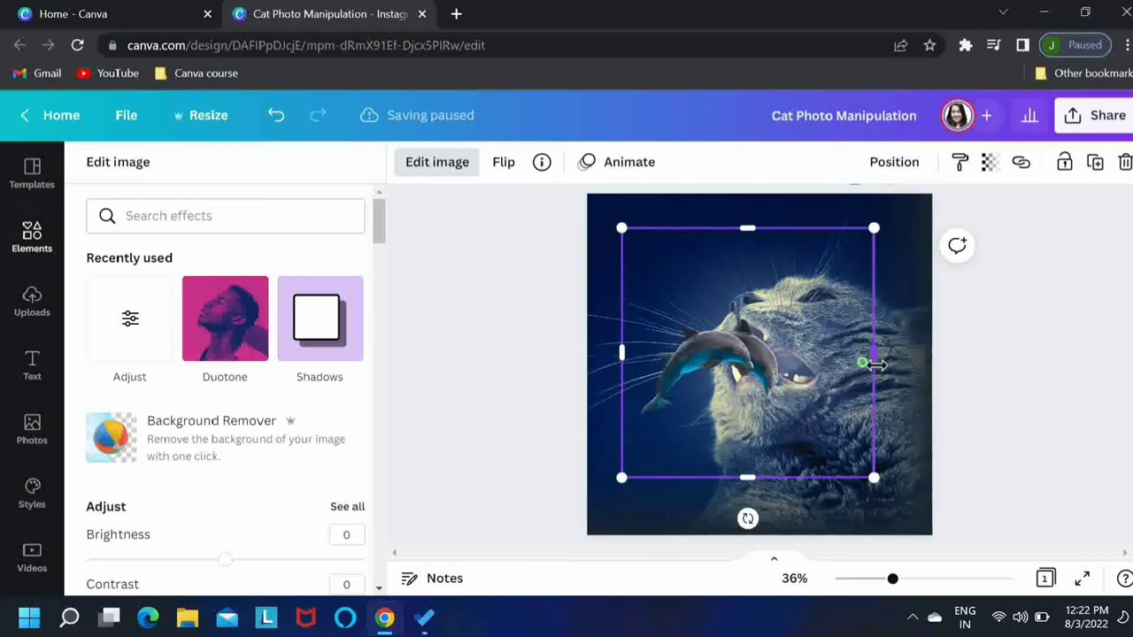
left_click_drag(876, 363, 805, 363)
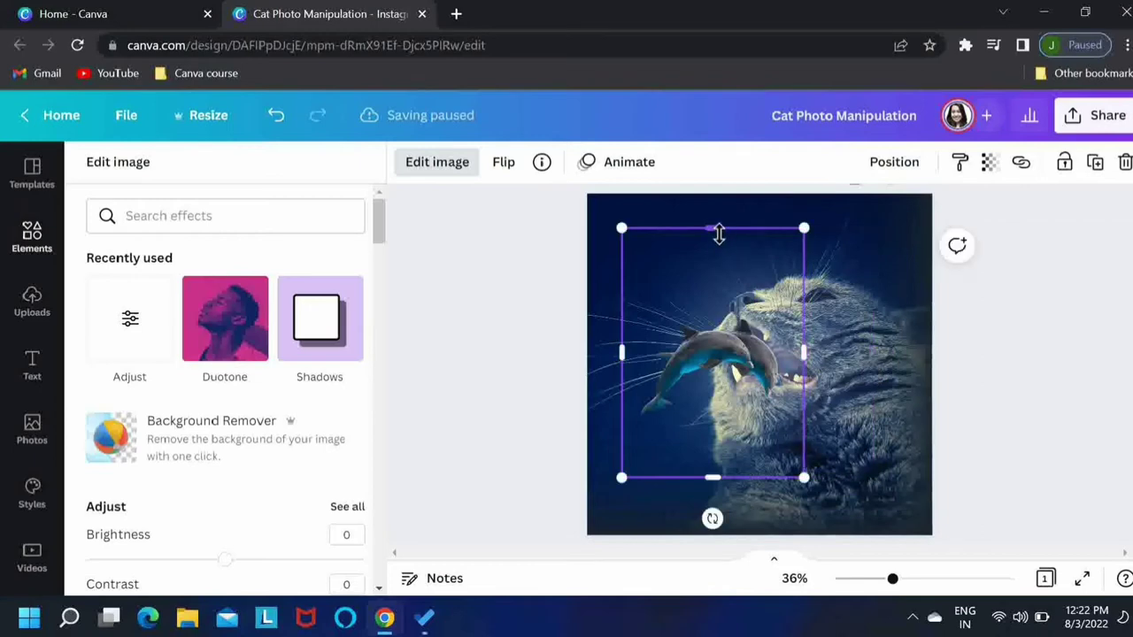
left_click_drag(719, 233, 719, 297)
left_click_drag(722, 481, 719, 434)
left_click_drag(629, 364, 661, 263)
Shrink and tilt the dolphins clockwise toward the cat's mouth, then show the Shadows options
left_click_drag(677, 378, 664, 379)
left_click_drag(755, 349, 733, 343)
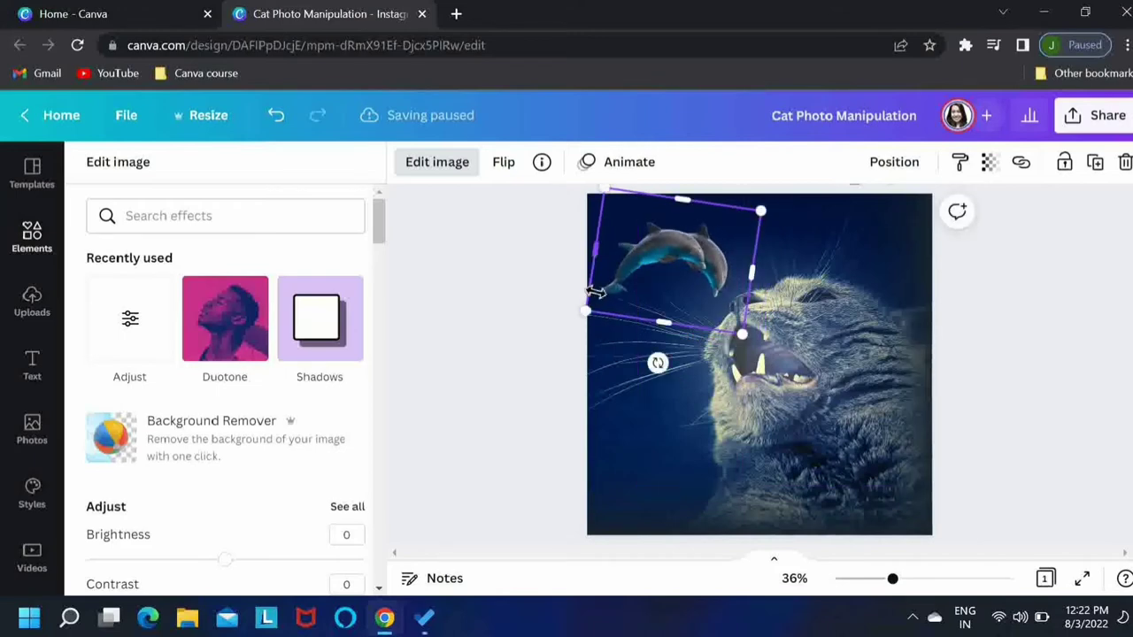
left_click_drag(658, 365, 652, 363)
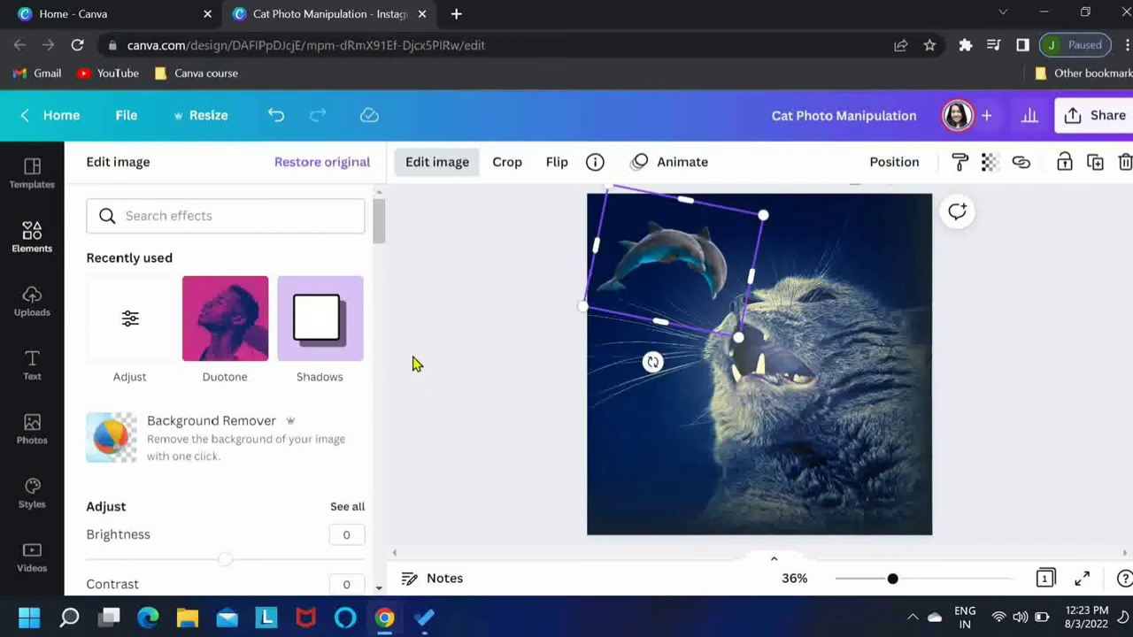
left_click(333, 333)
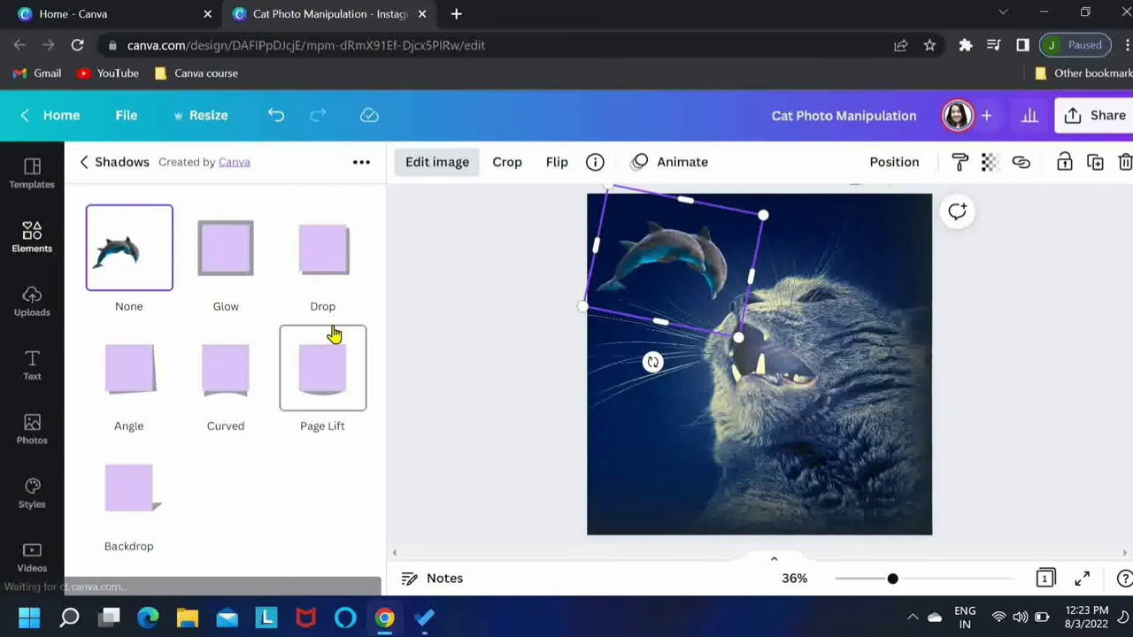
Add a Glow shadow to the dolphins and colour it light cyan
left_click(237, 266)
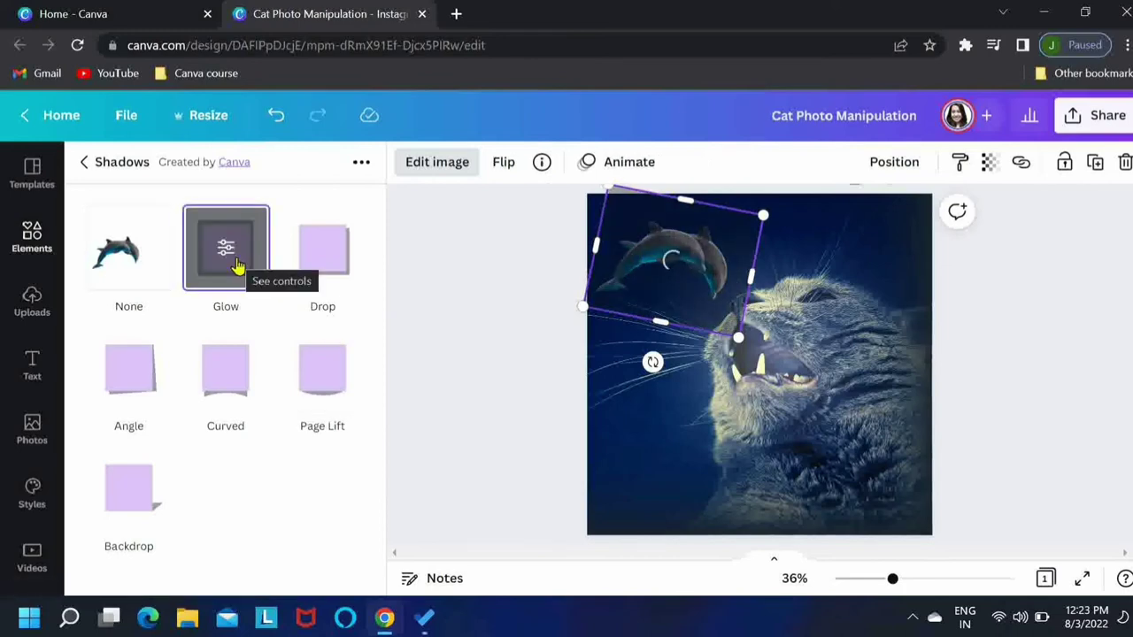
left_click(224, 248)
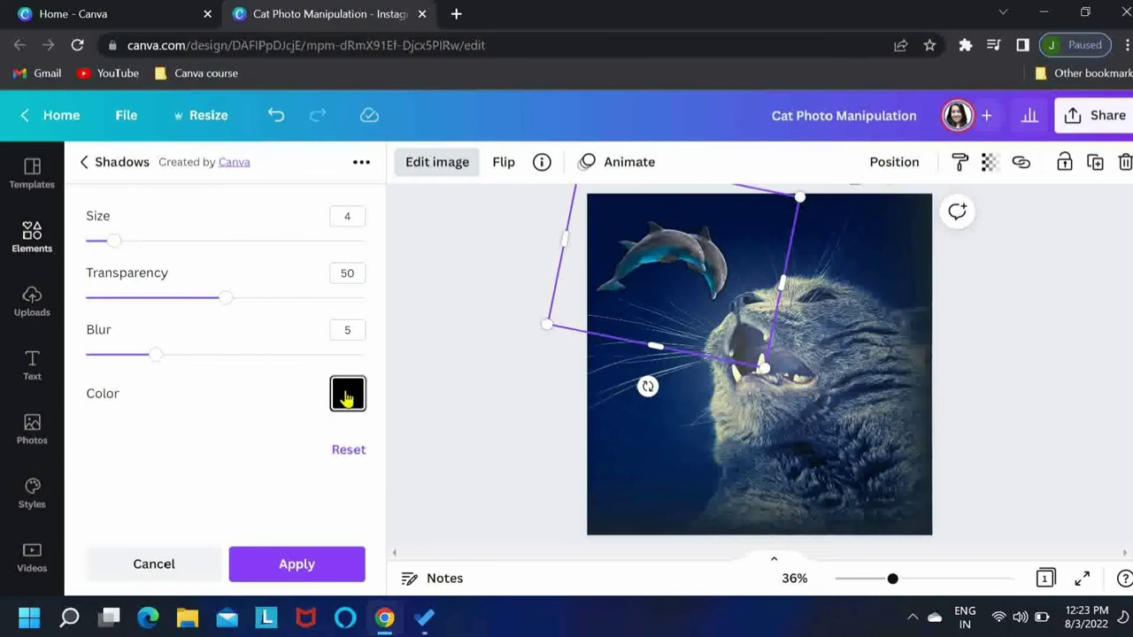
left_click(346, 397)
scroll(456, 329, "down", 2)
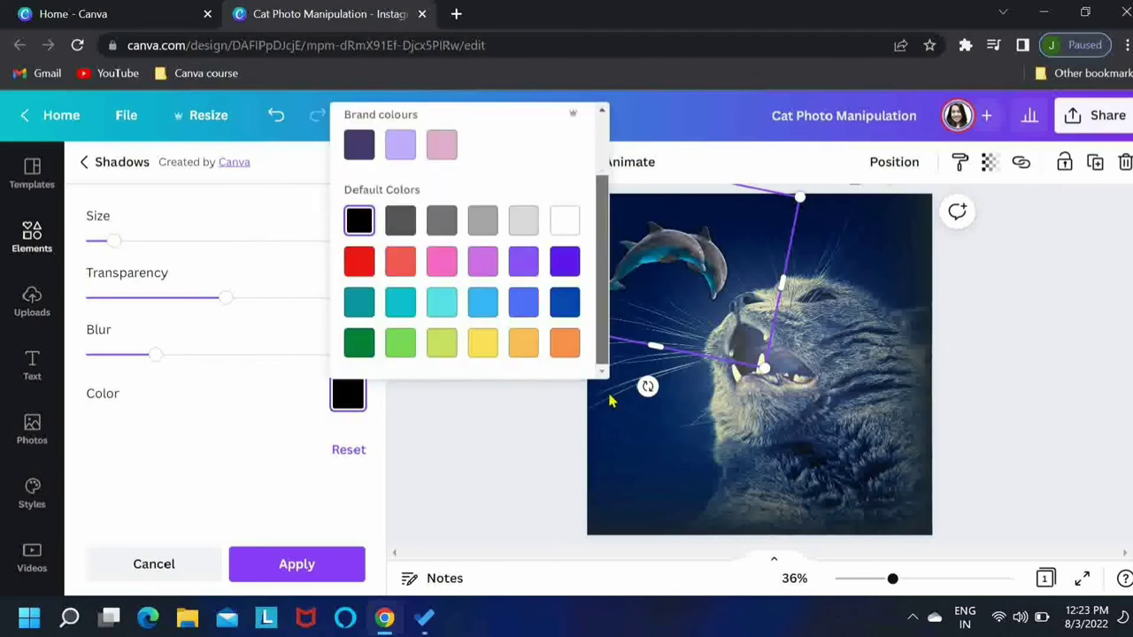
left_click(442, 303)
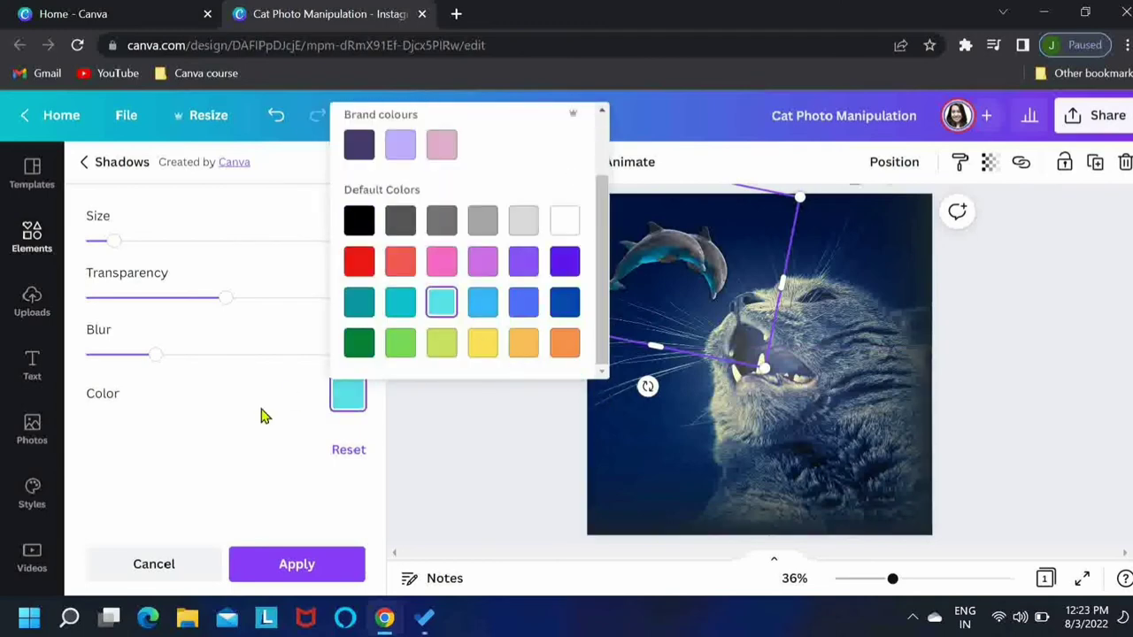
left_click(152, 355)
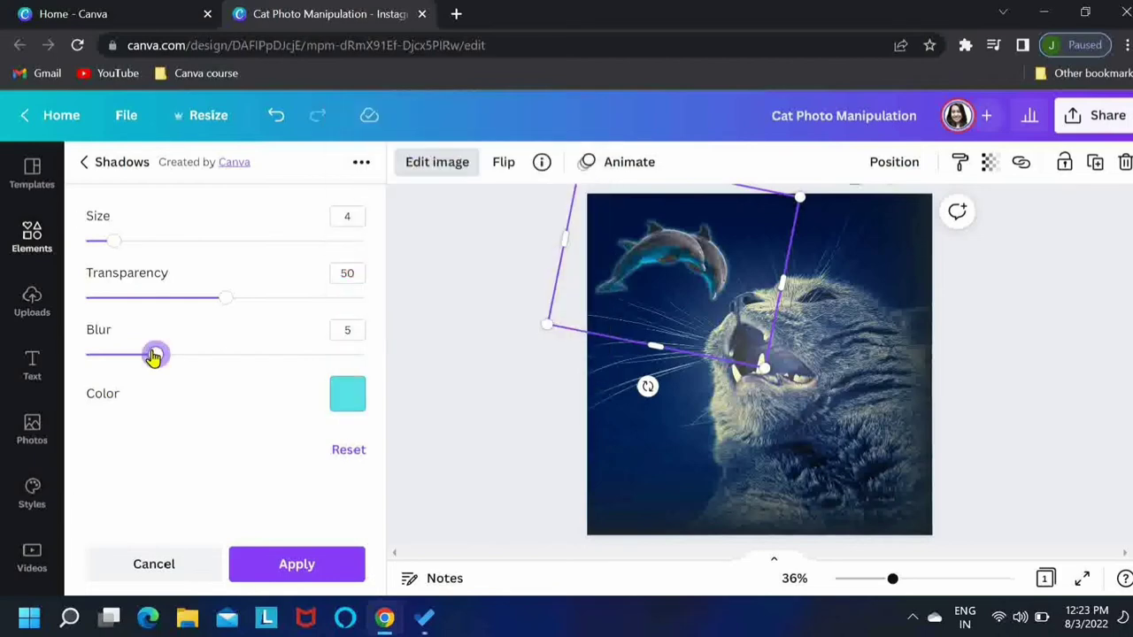
Set the glow size to 15 and blur to 9 at transparency 50, and apply it
left_click_drag(113, 246, 144, 246)
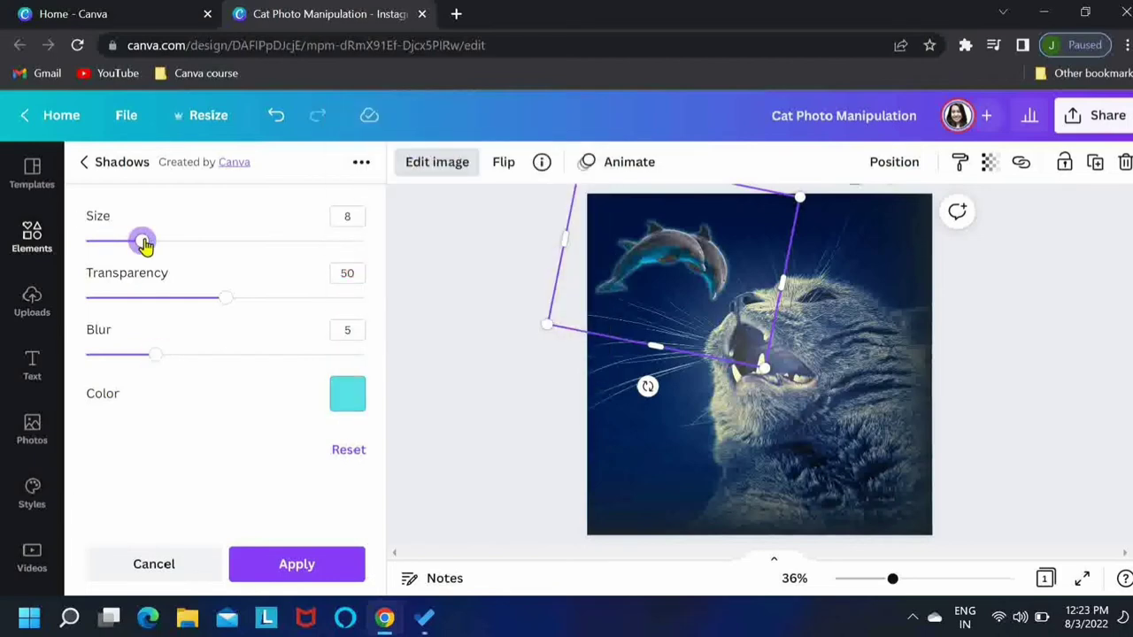
left_click_drag(144, 244, 165, 245)
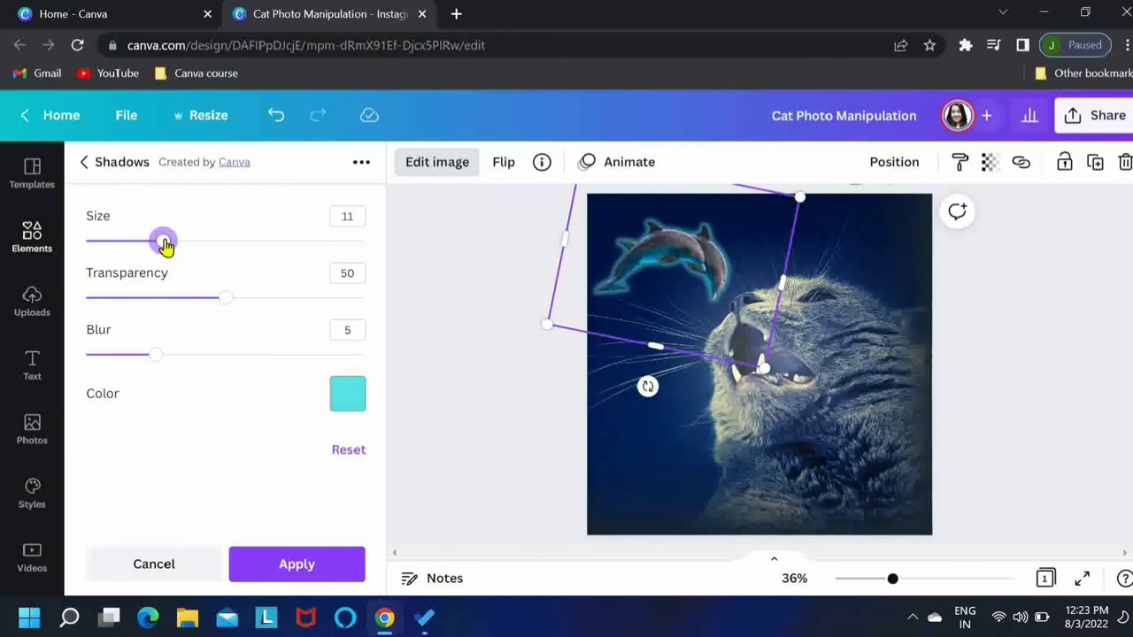
left_click_drag(155, 357, 210, 361)
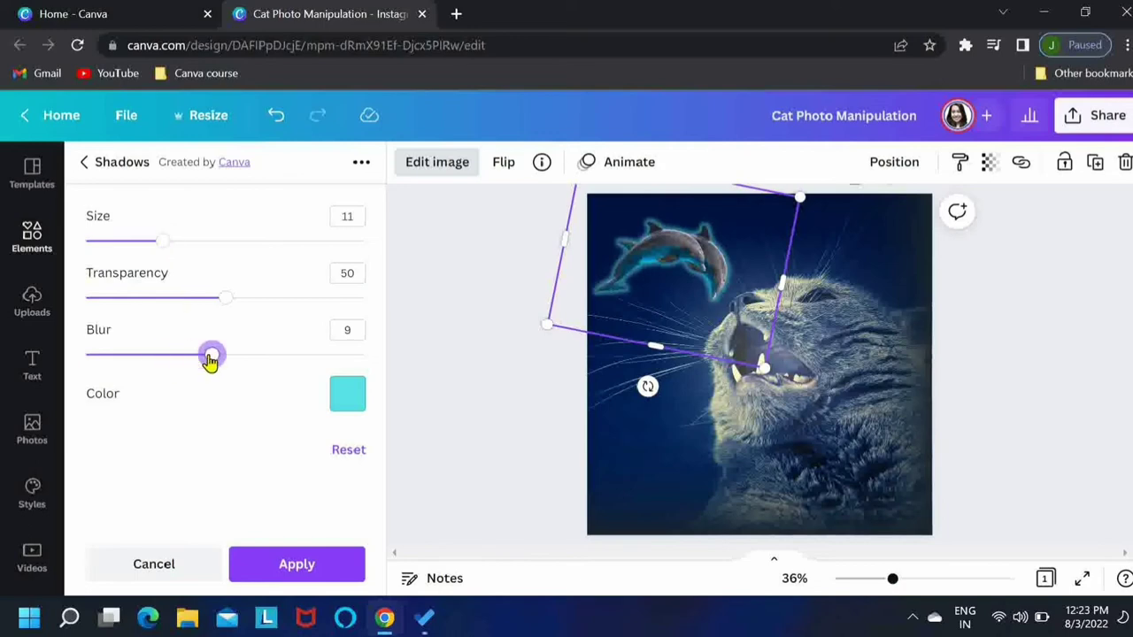
left_click_drag(162, 244, 192, 243)
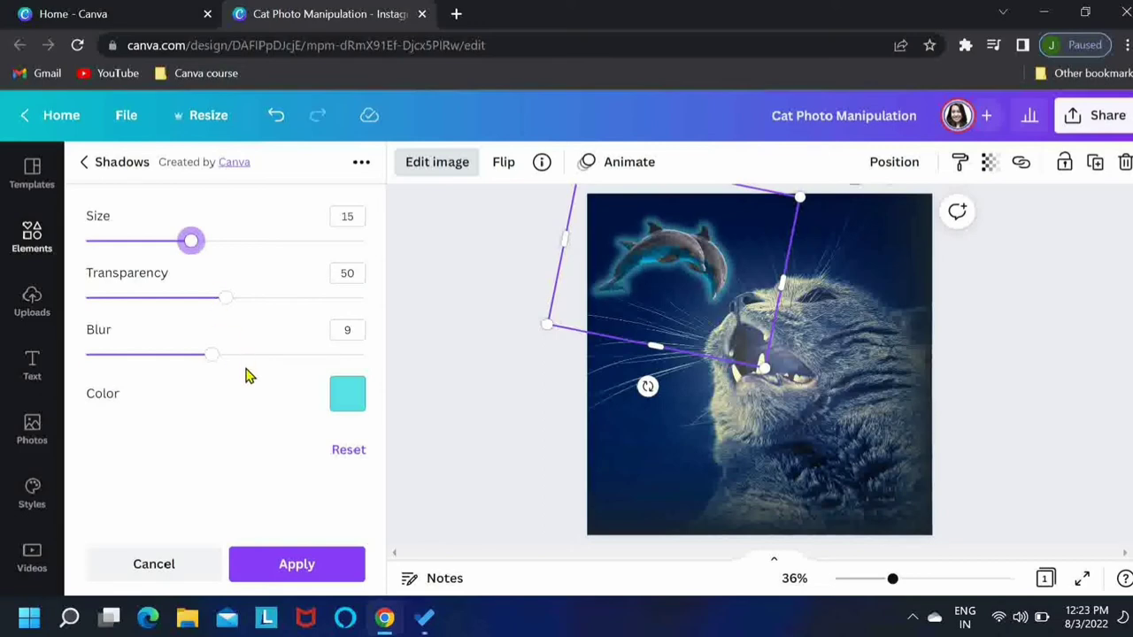
left_click(295, 565)
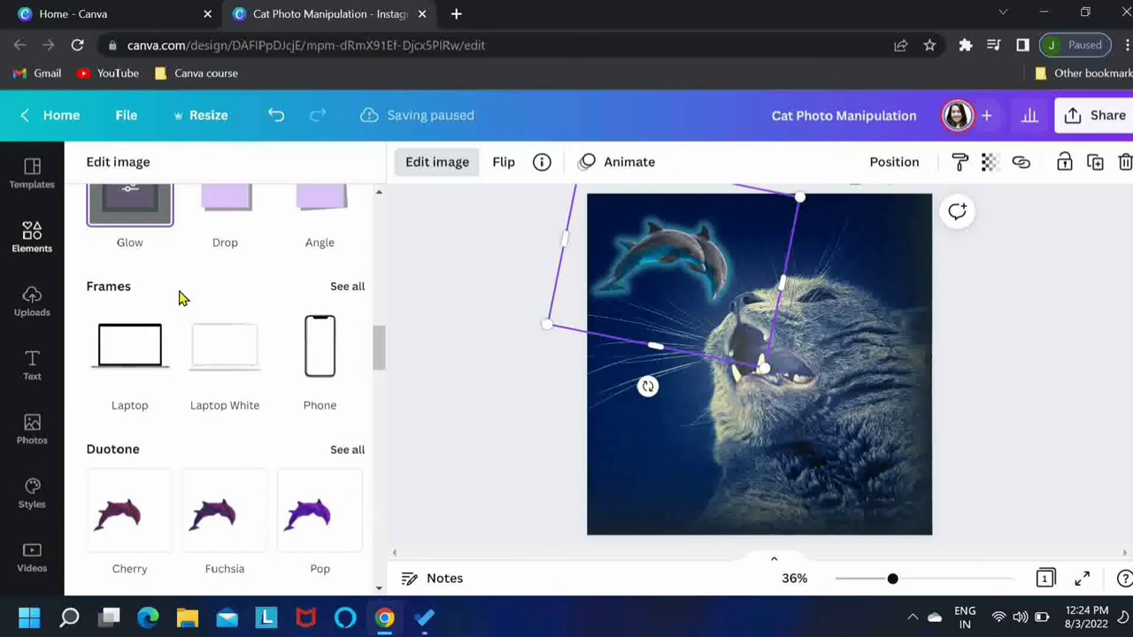
Search the Elements library for 'water splash' and browse the splash graphics
left_click(34, 237)
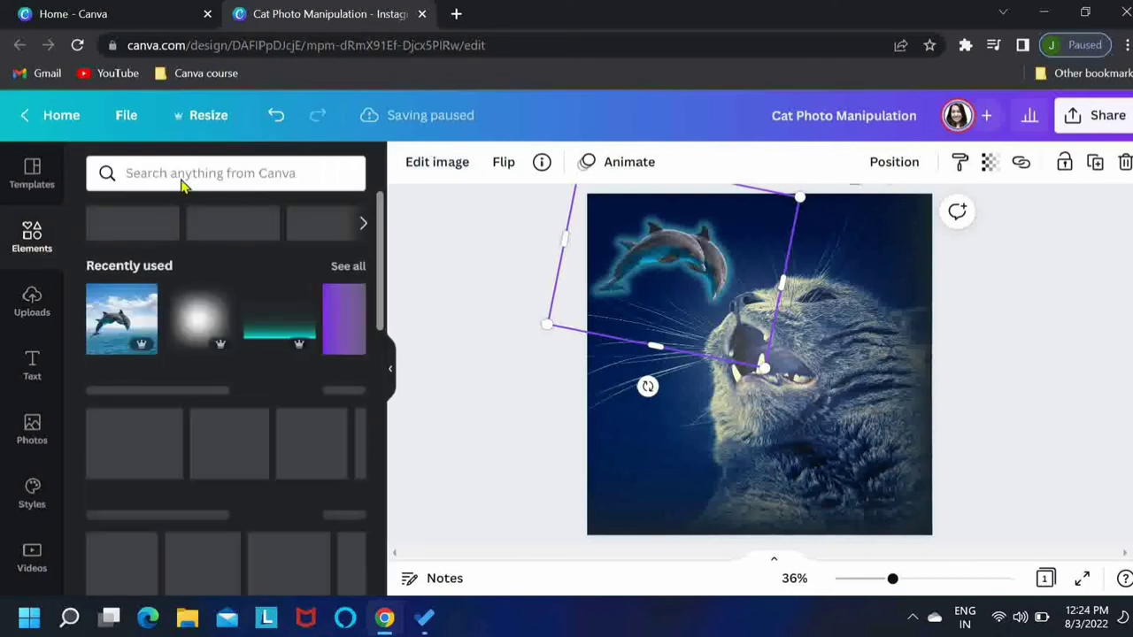
left_click(181, 174)
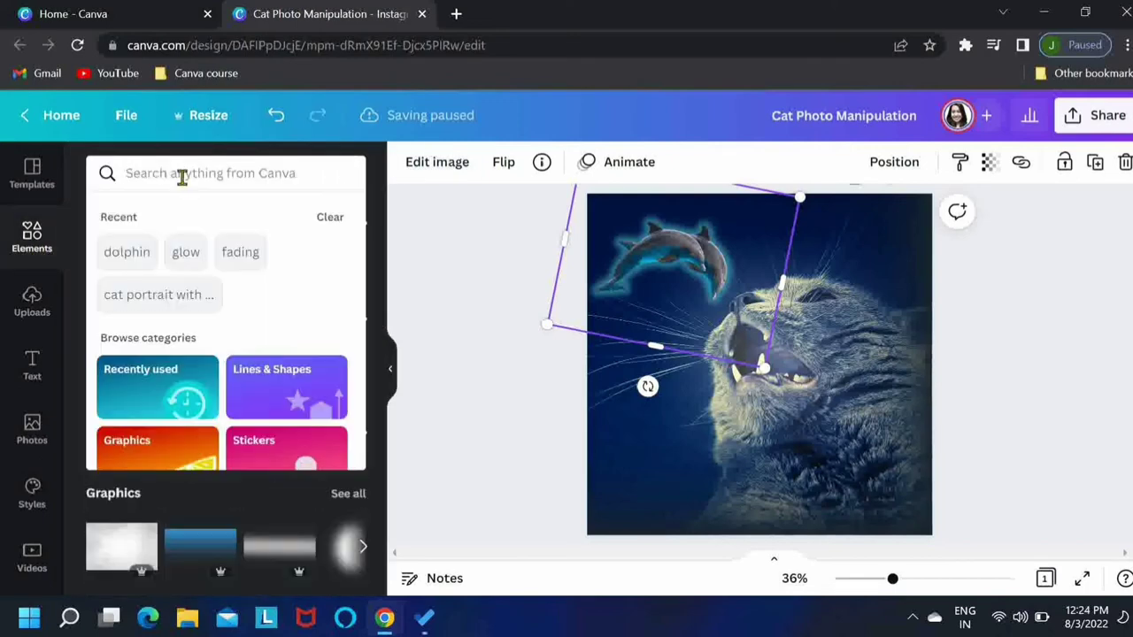
type("water splash")
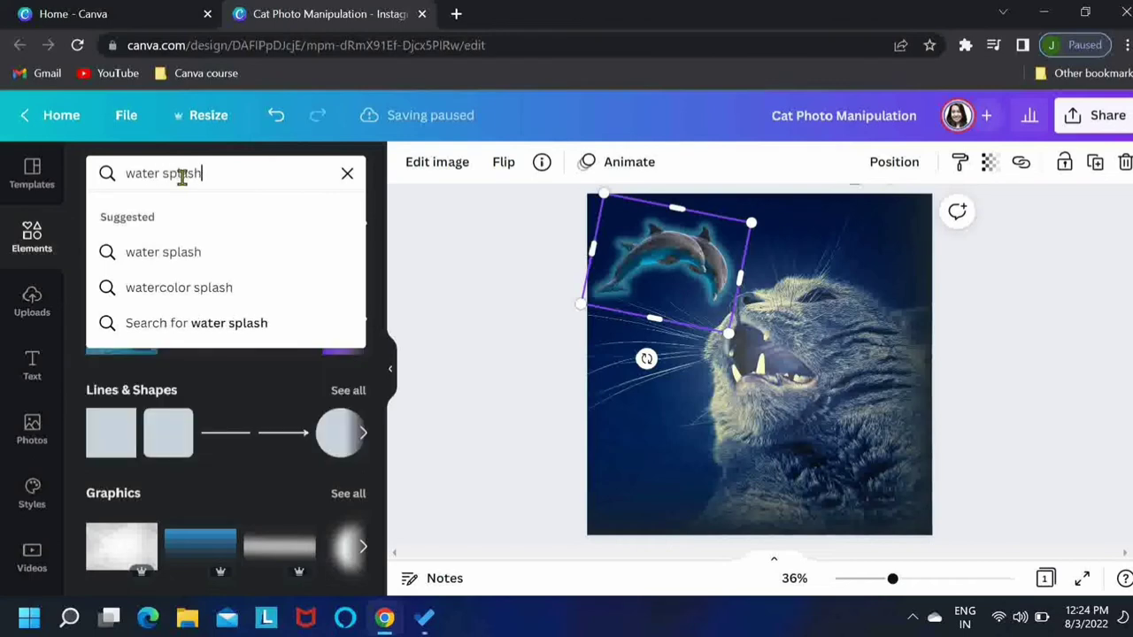
key("Return")
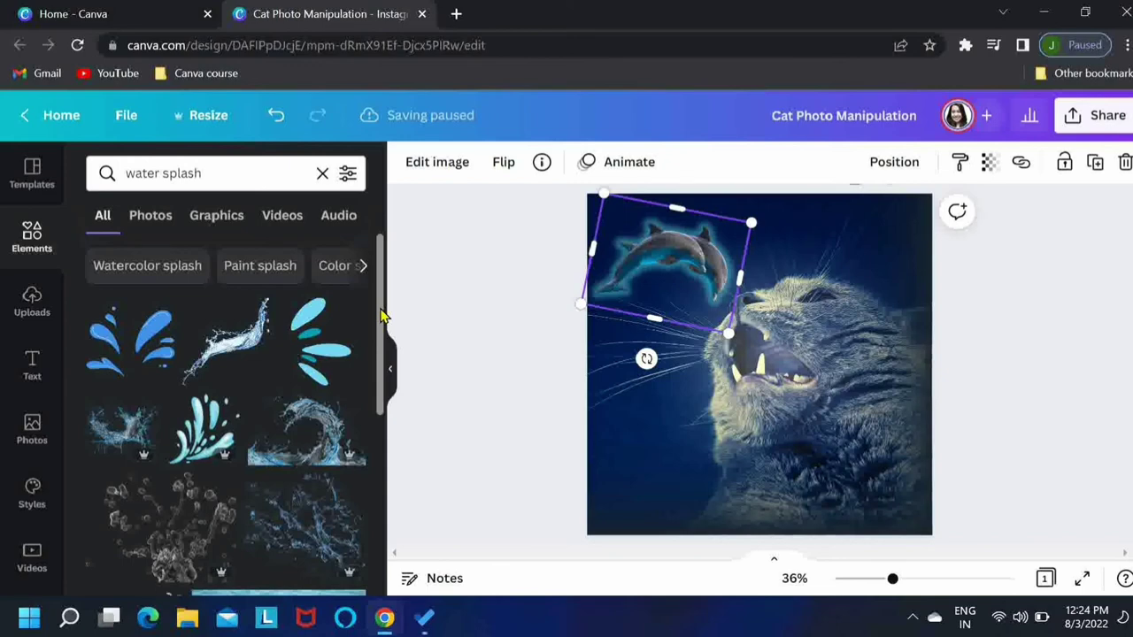
scroll(379, 317, "down", 1)
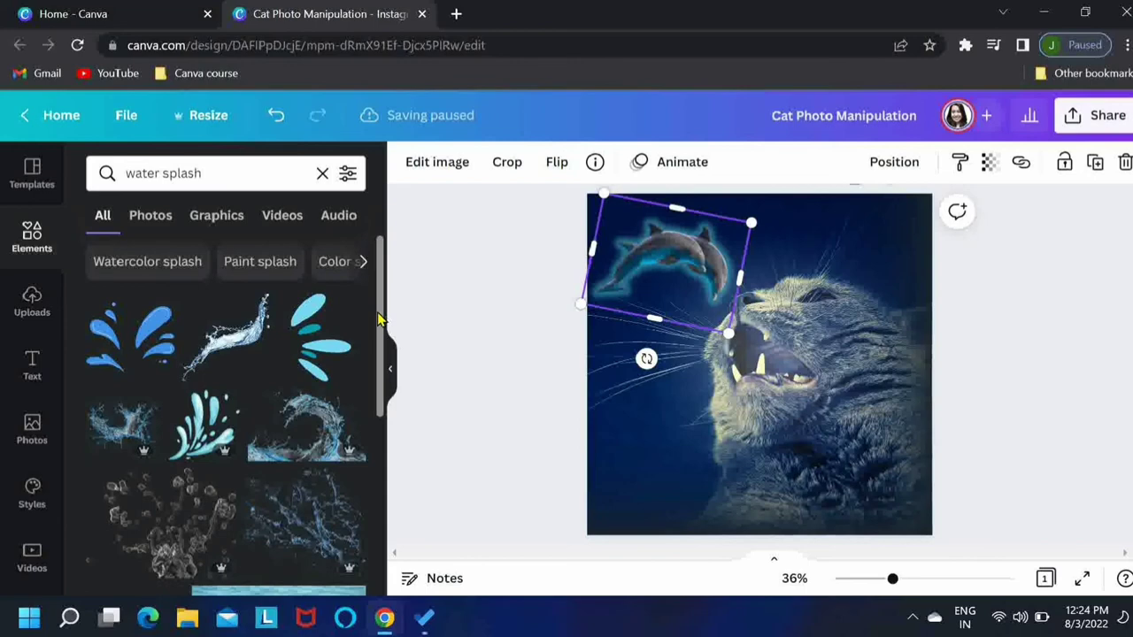
left_click_drag(379, 318, 377, 372)
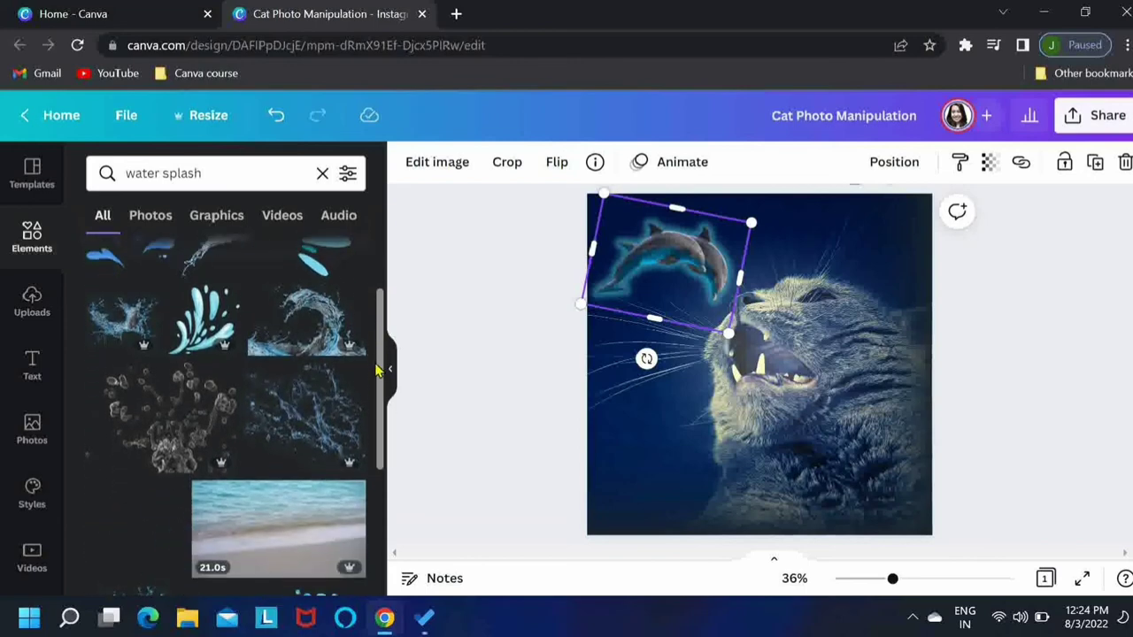
Add a blue water splash, shrink and tilt it to the dolphin's angle, and send it behind
left_click(110, 342)
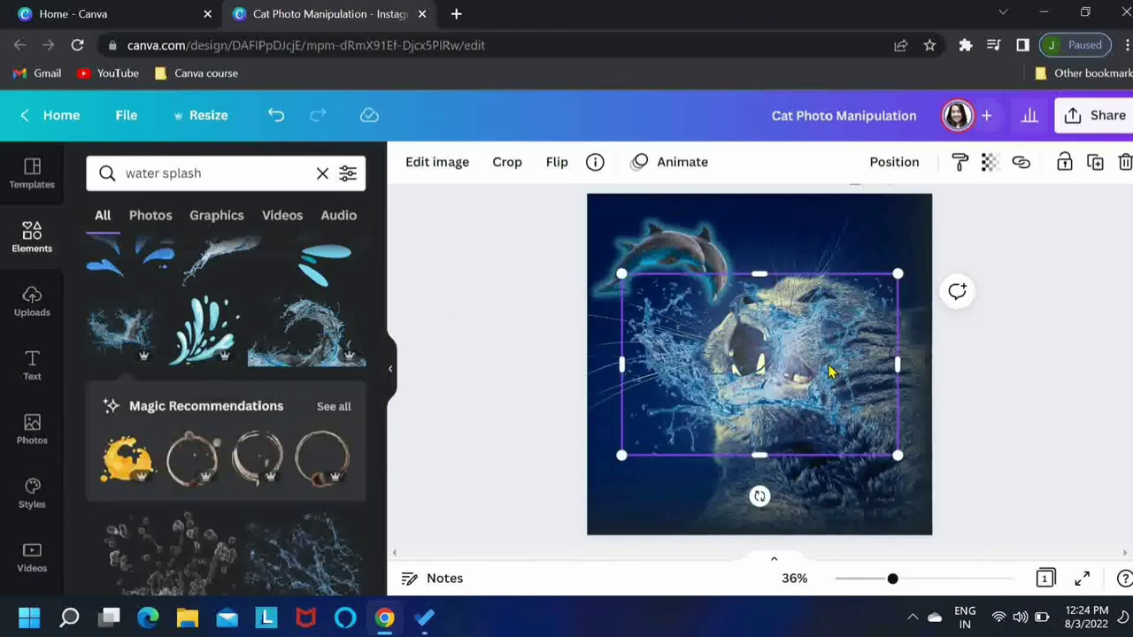
left_click_drag(897, 455, 683, 253)
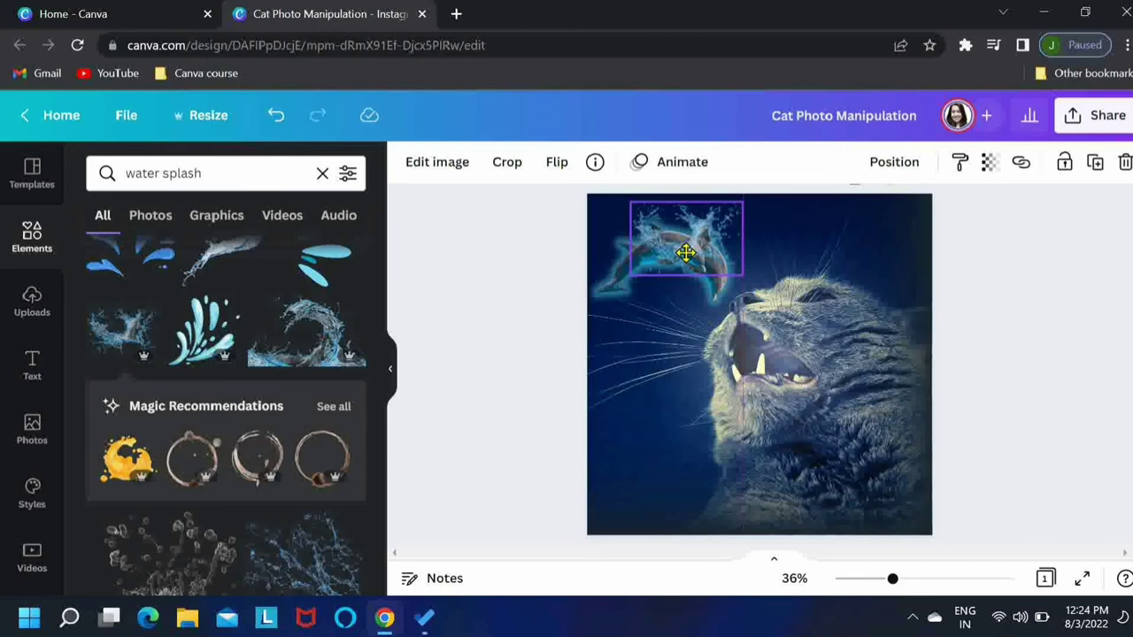
left_click_drag(686, 317, 665, 316)
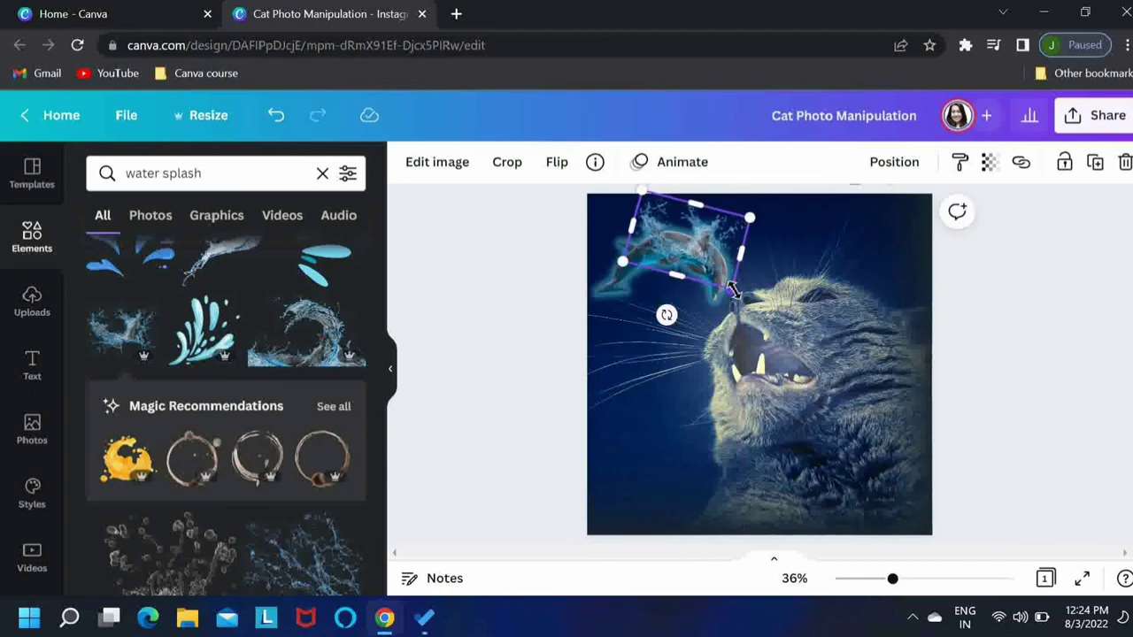
left_click_drag(731, 289, 708, 288)
left_click_drag(677, 252, 699, 266)
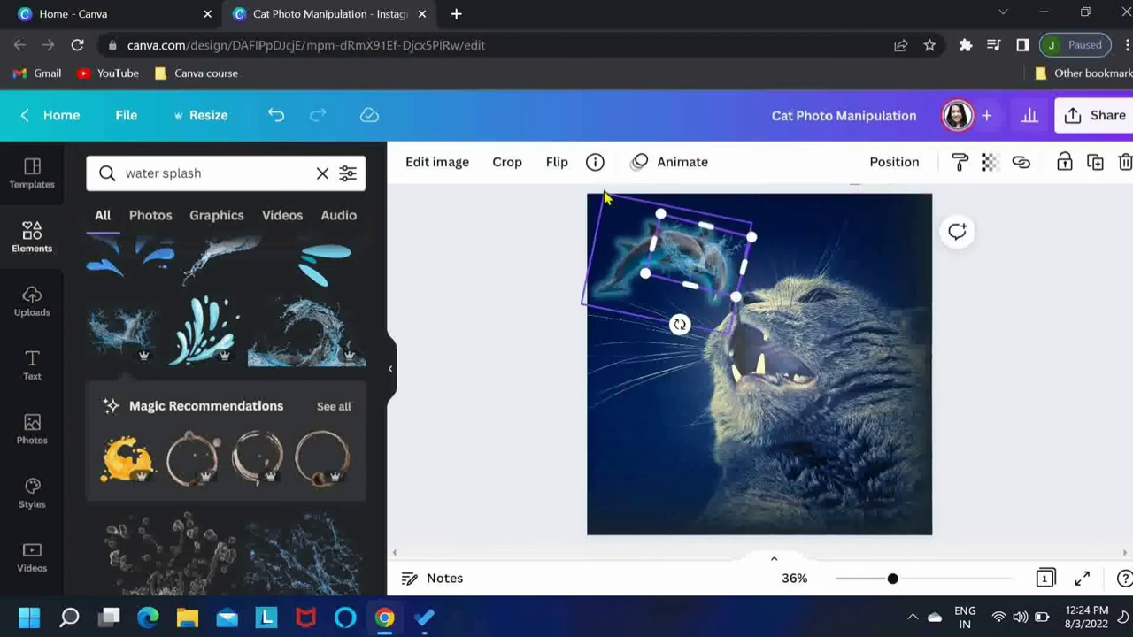
left_click(895, 162)
left_click(814, 254)
left_click(1005, 332)
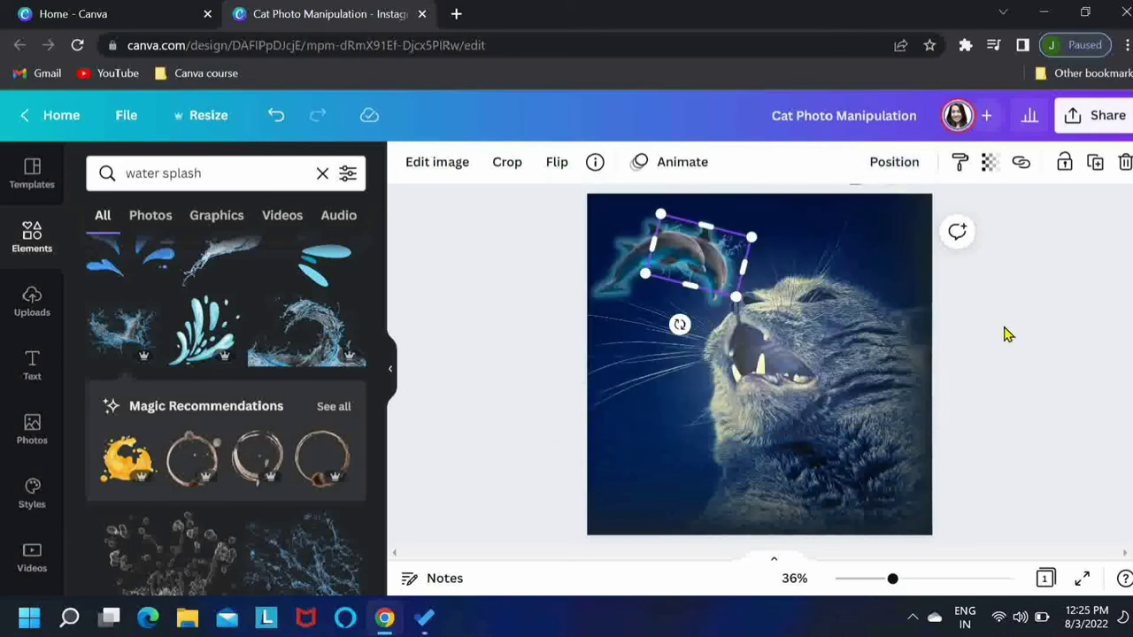
Shift the splash down-left around the dolphin's tail, shrink it more, and layer it behind
left_click_drag(687, 271, 618, 283)
left_click_drag(676, 319, 645, 352)
left_click(912, 164)
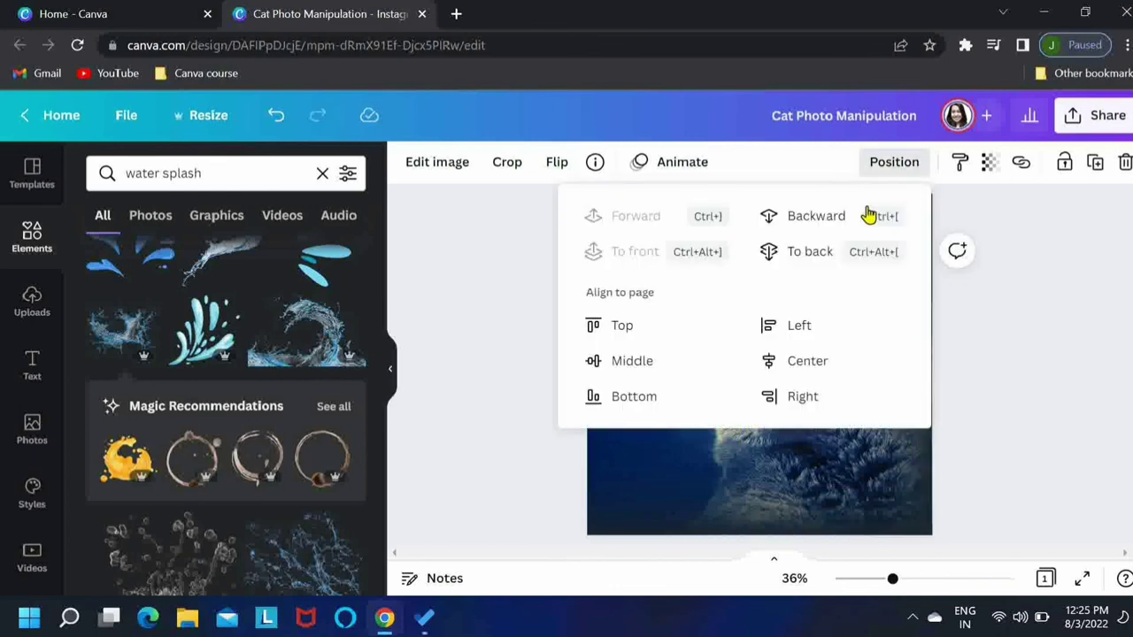
left_click(809, 253)
left_click(1021, 333)
left_click(1022, 334)
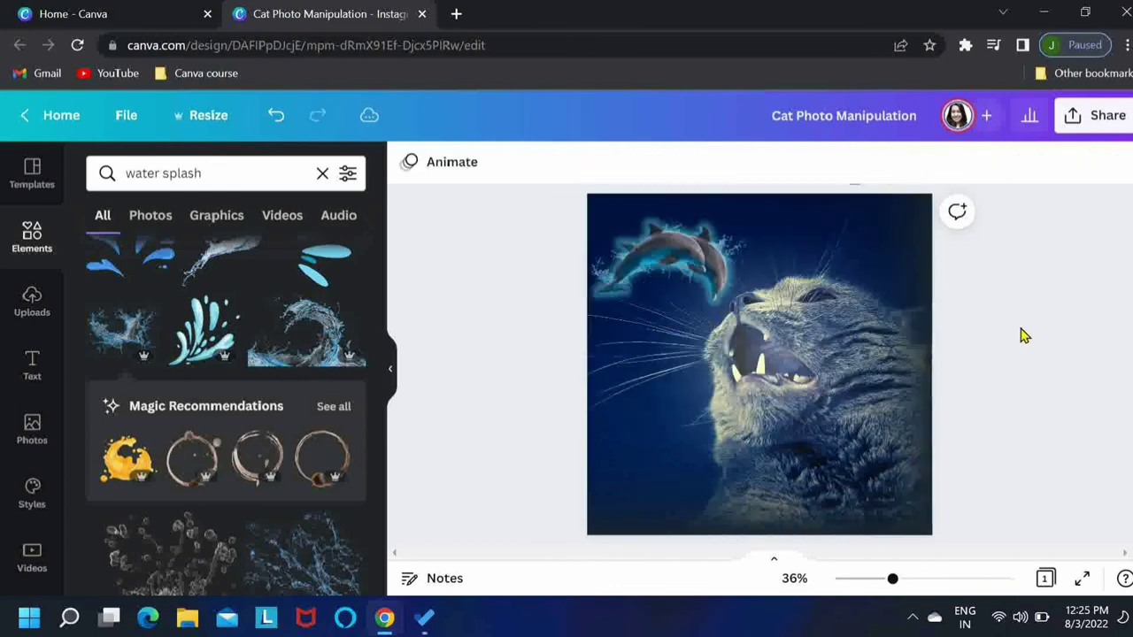